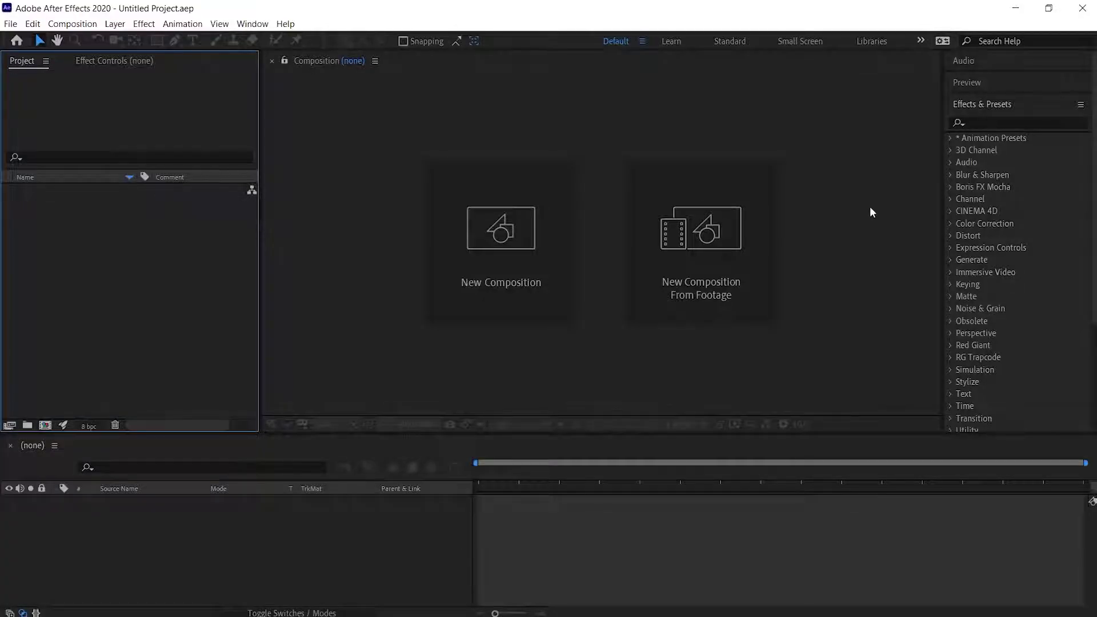
Step: Create two compositions named 'Main Composition' and 'Music'
click(554, 277)
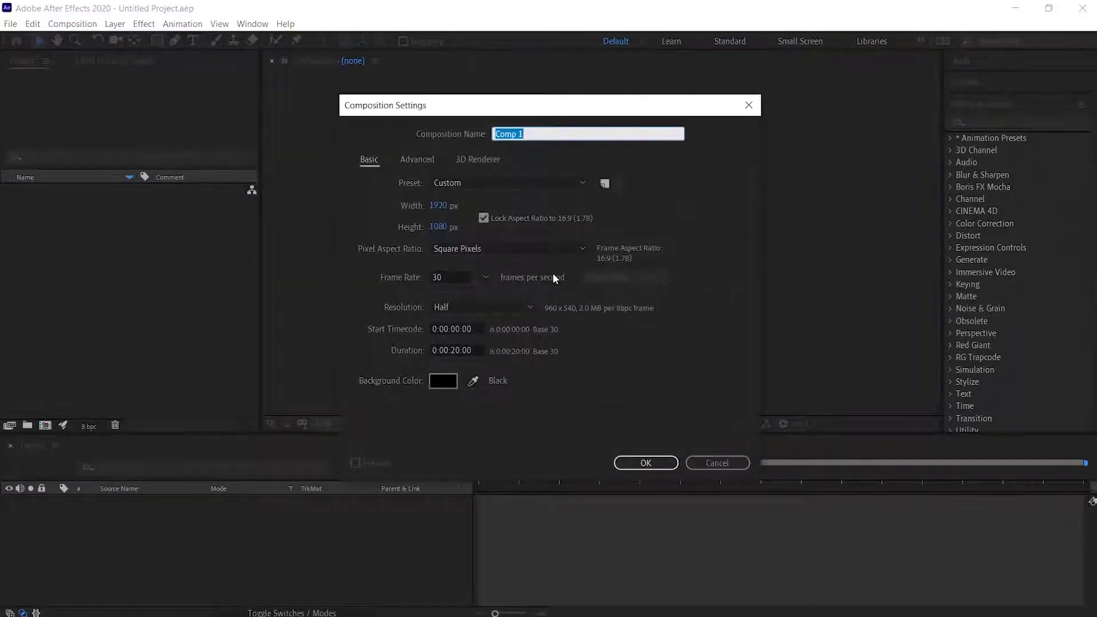
text(Main Composition)
click(645, 463)
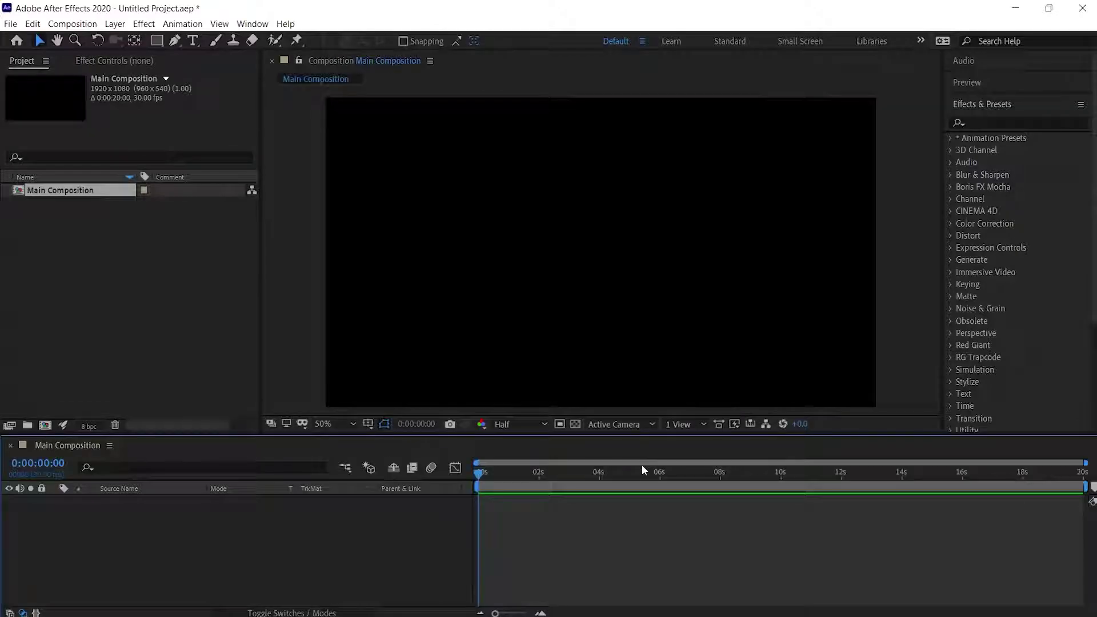
right_click(157, 318)
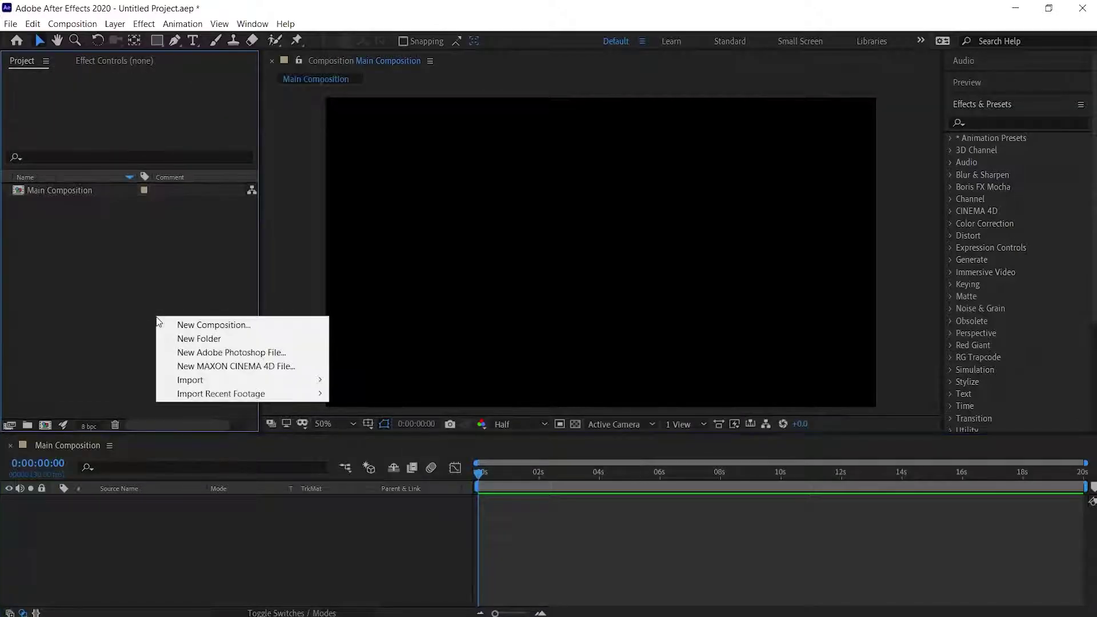
click(178, 325)
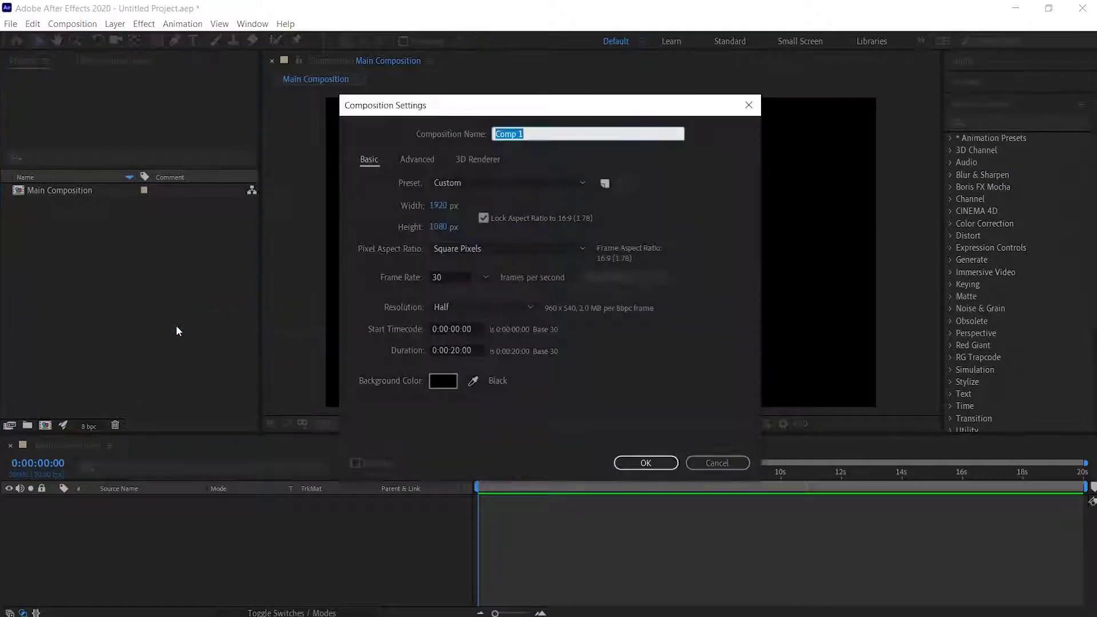
text(Music)
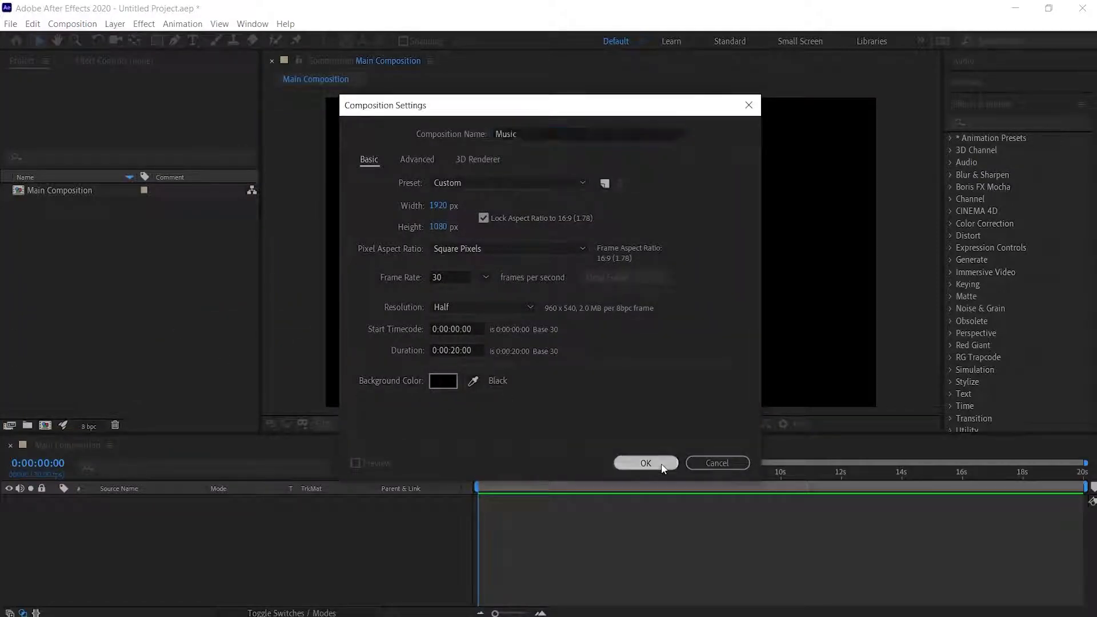
click(658, 463)
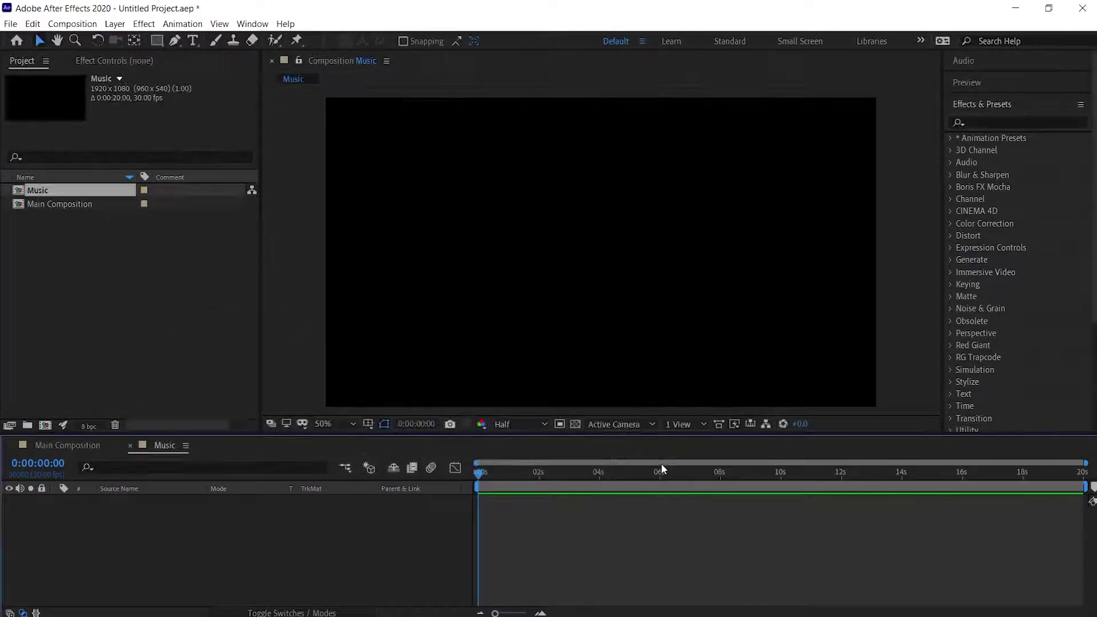
Step: Import the Burlesque Heartache mp3 into Music, then nest Music in Main Composition
double_click(138, 266)
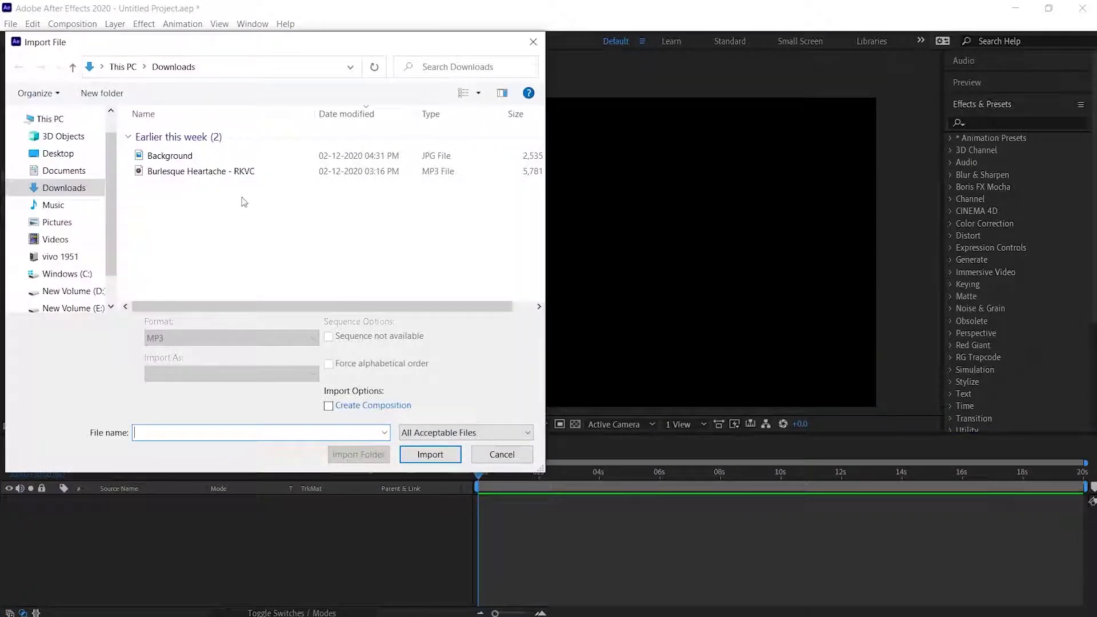
click(205, 170)
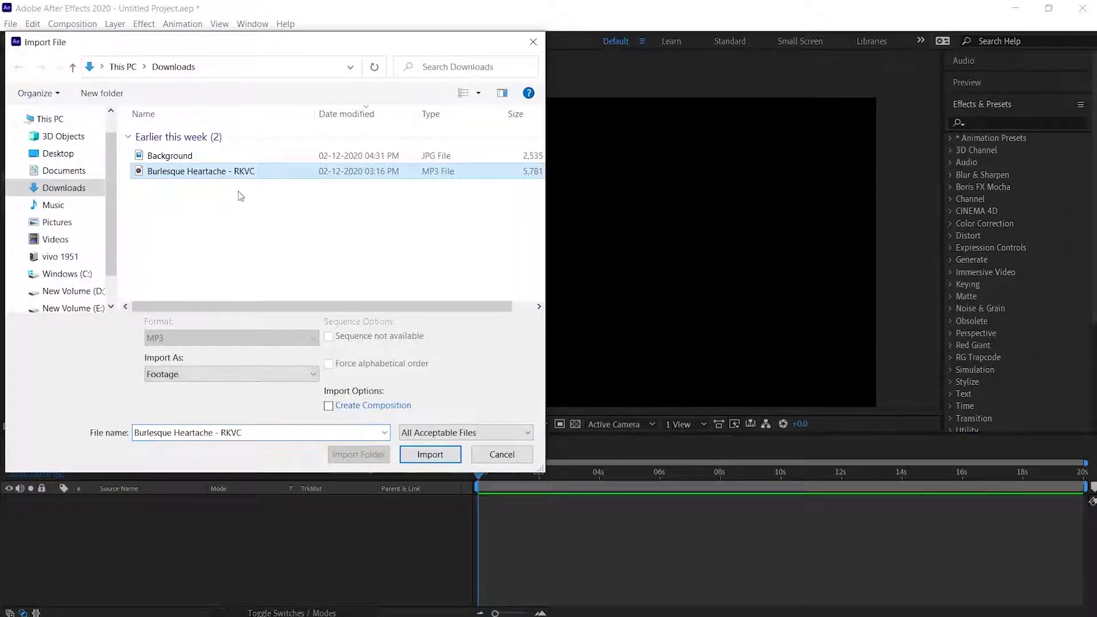
click(438, 456)
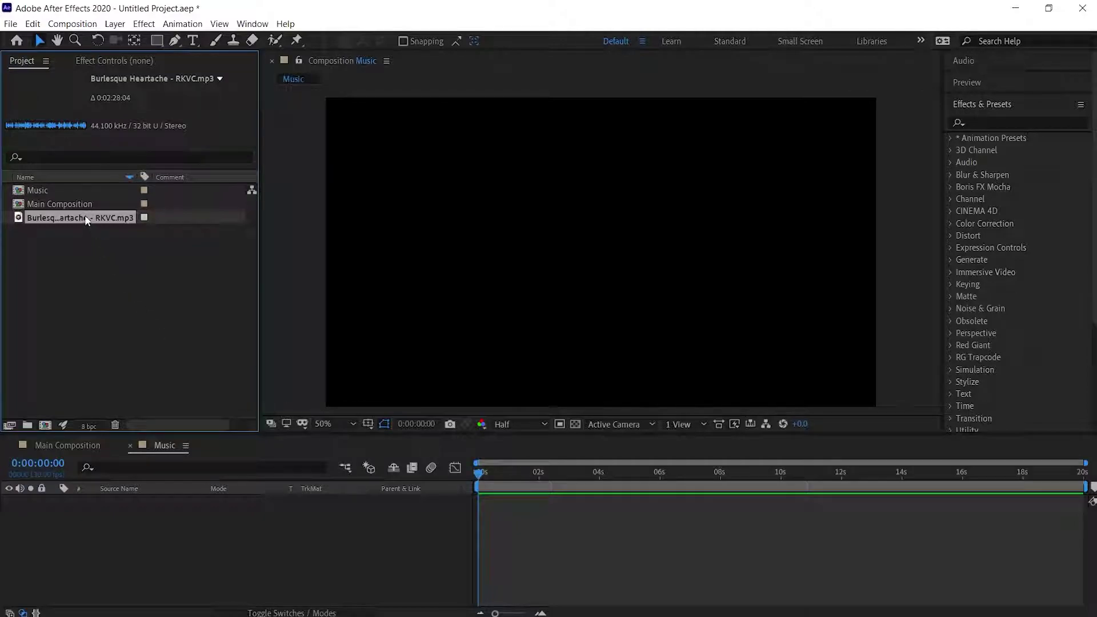
drag(84, 215, 115, 520)
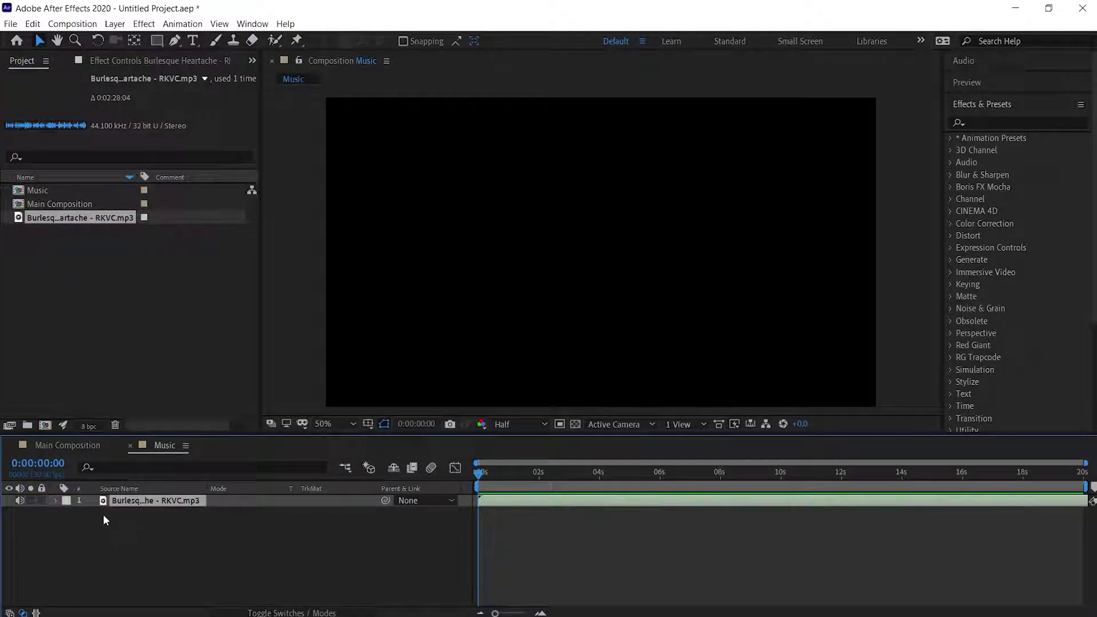
click(56, 449)
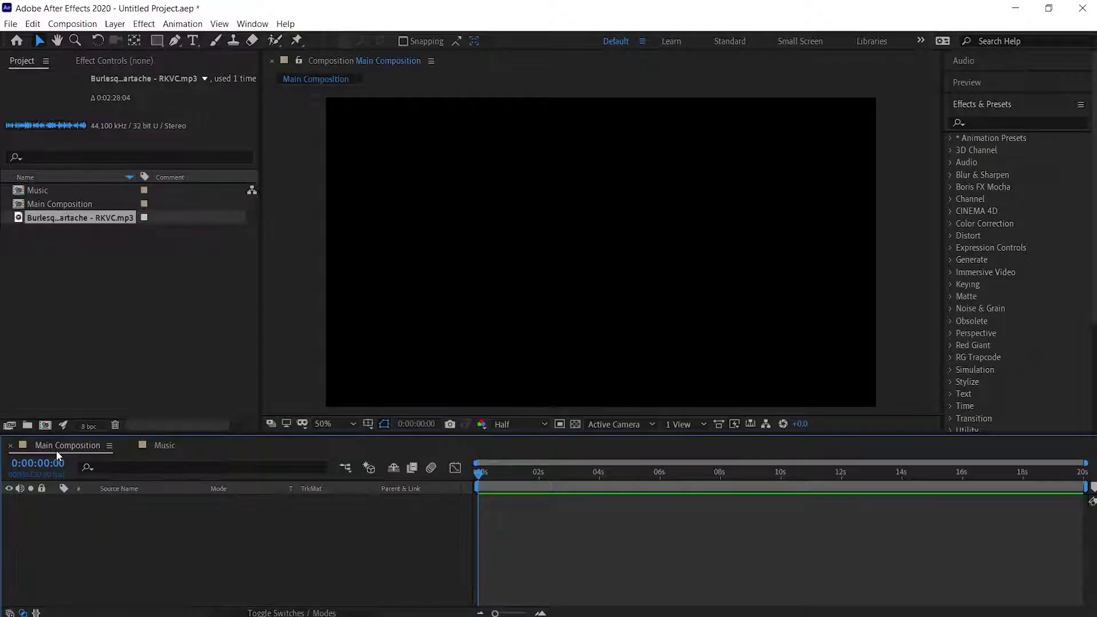
drag(67, 190, 71, 556)
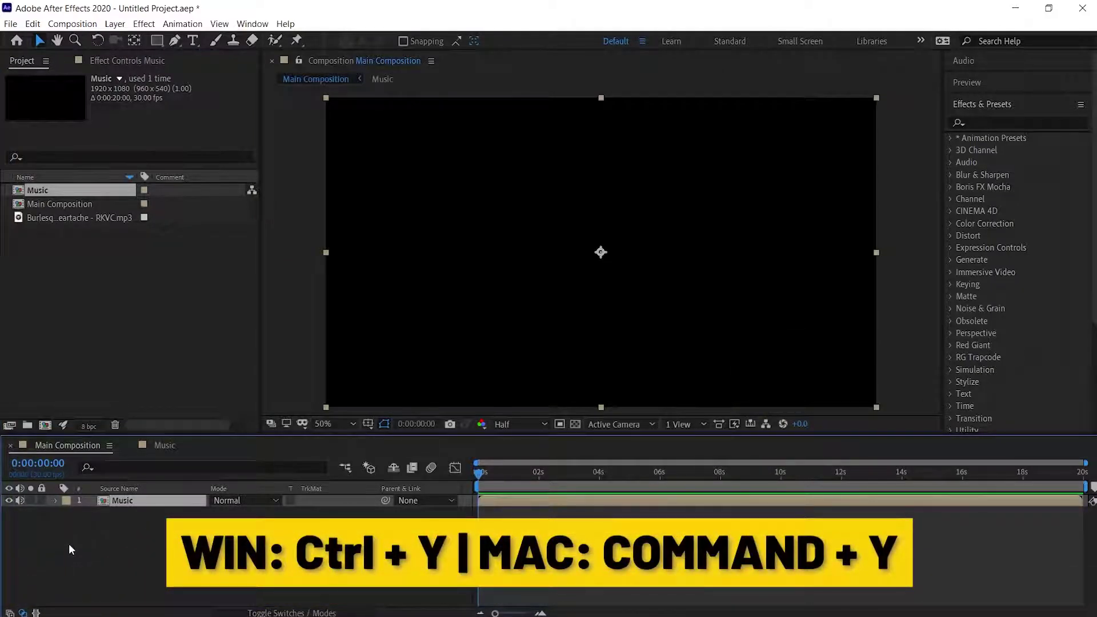
Step: Create a solid named 'Spectrum' and apply Trapcode Form to it
key(ctrl+y)
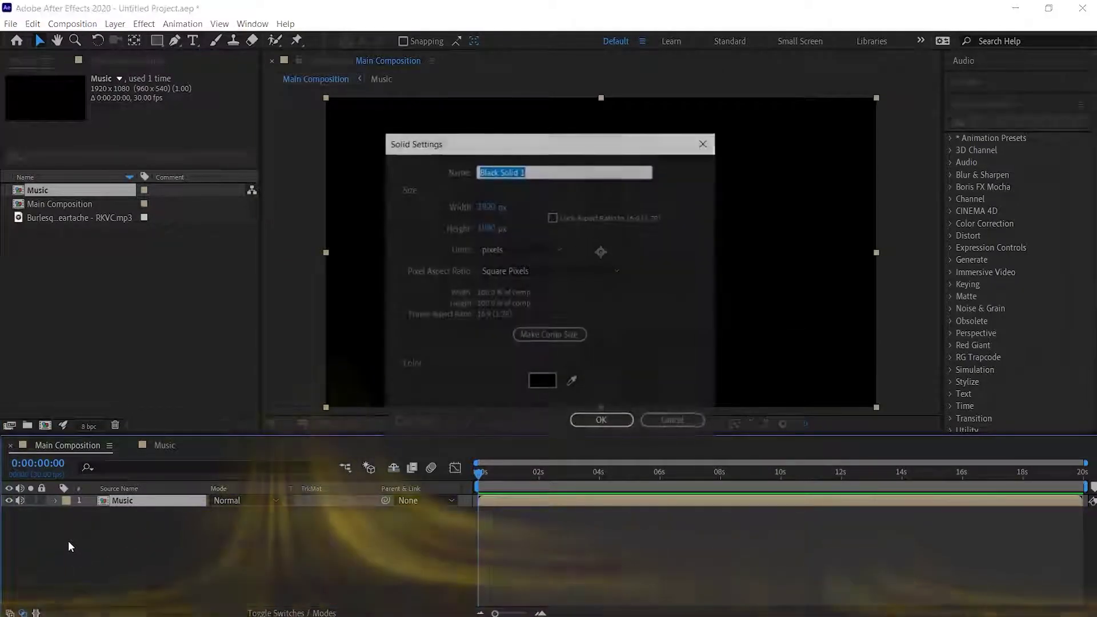
text(Spectru)
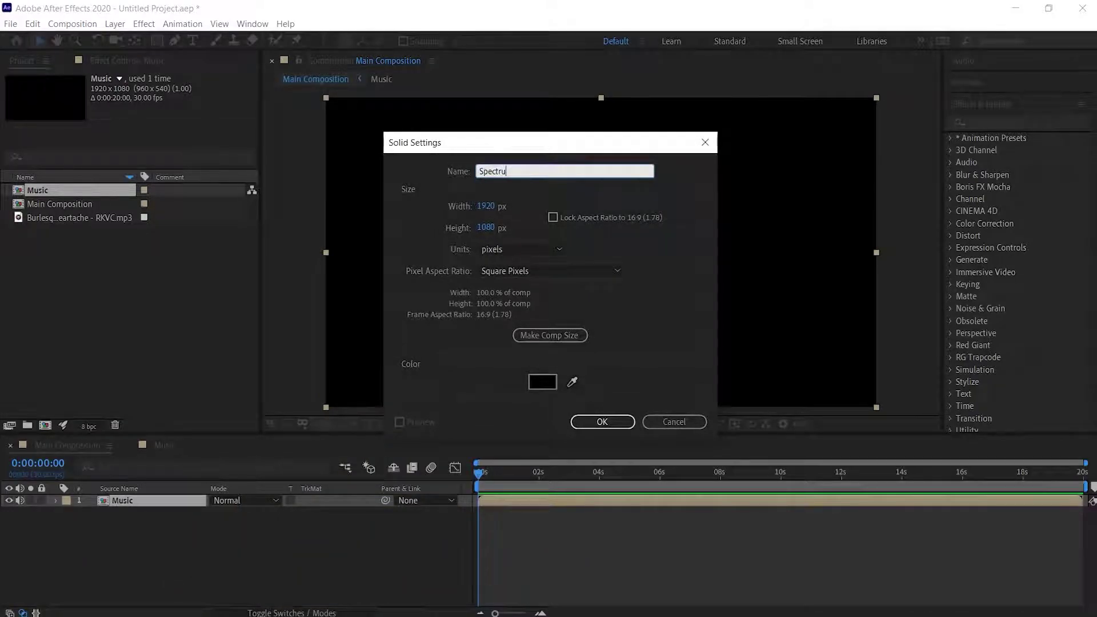
text(m)
click(589, 421)
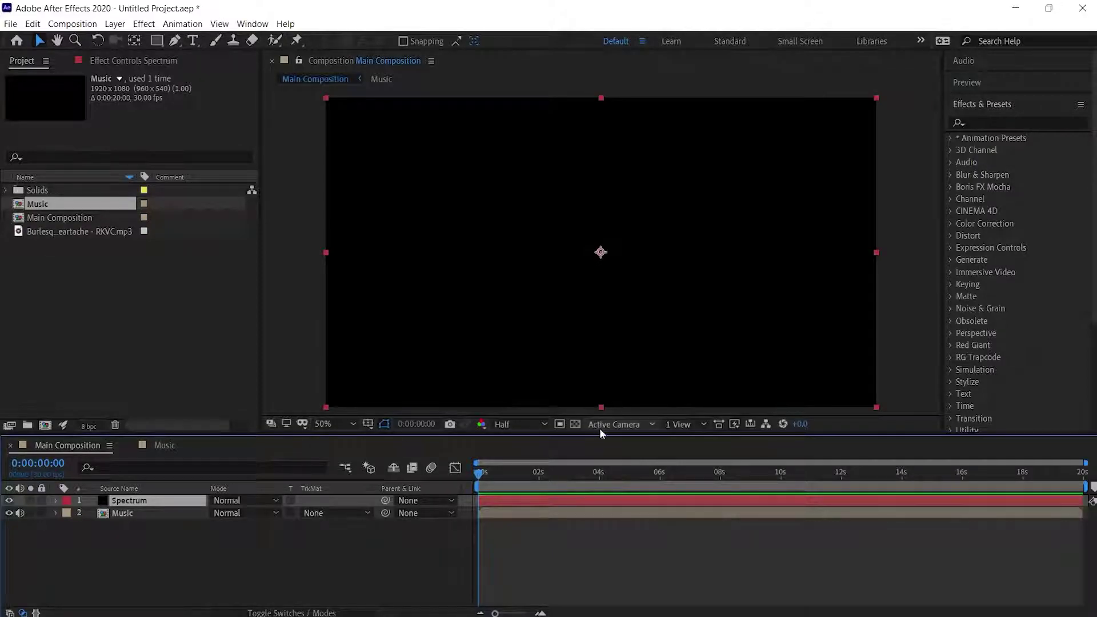
click(1007, 121)
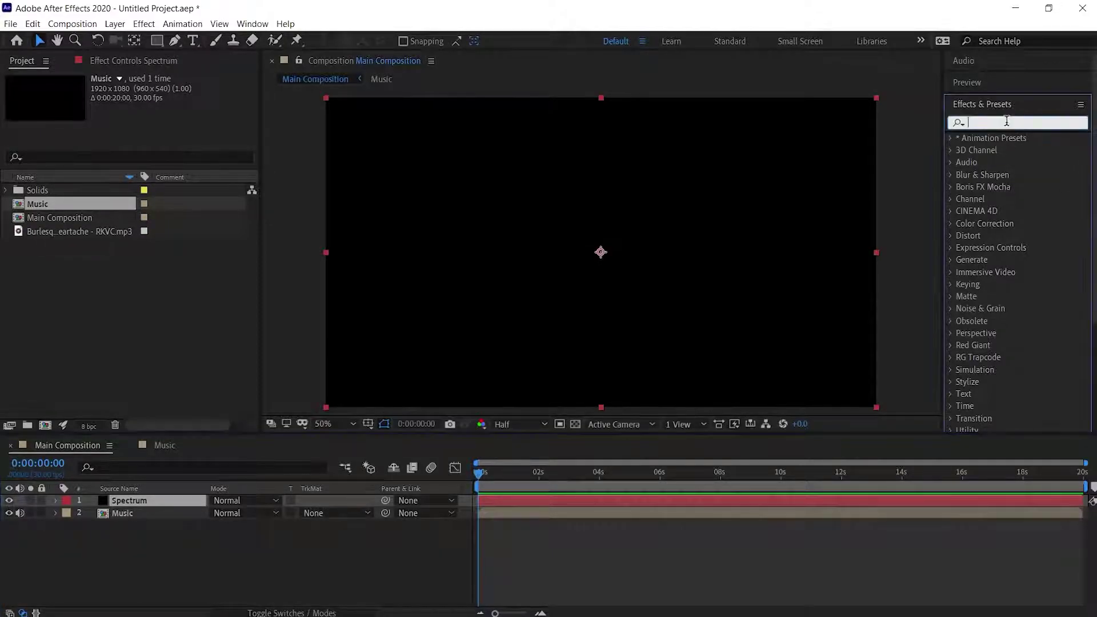
click(239, 26)
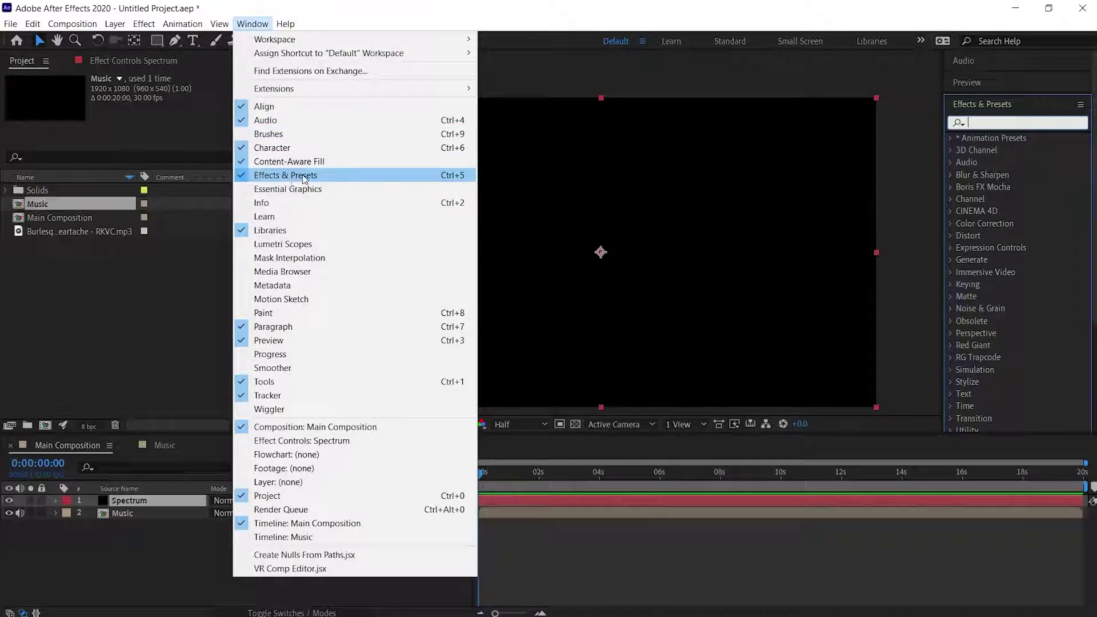
click(303, 178)
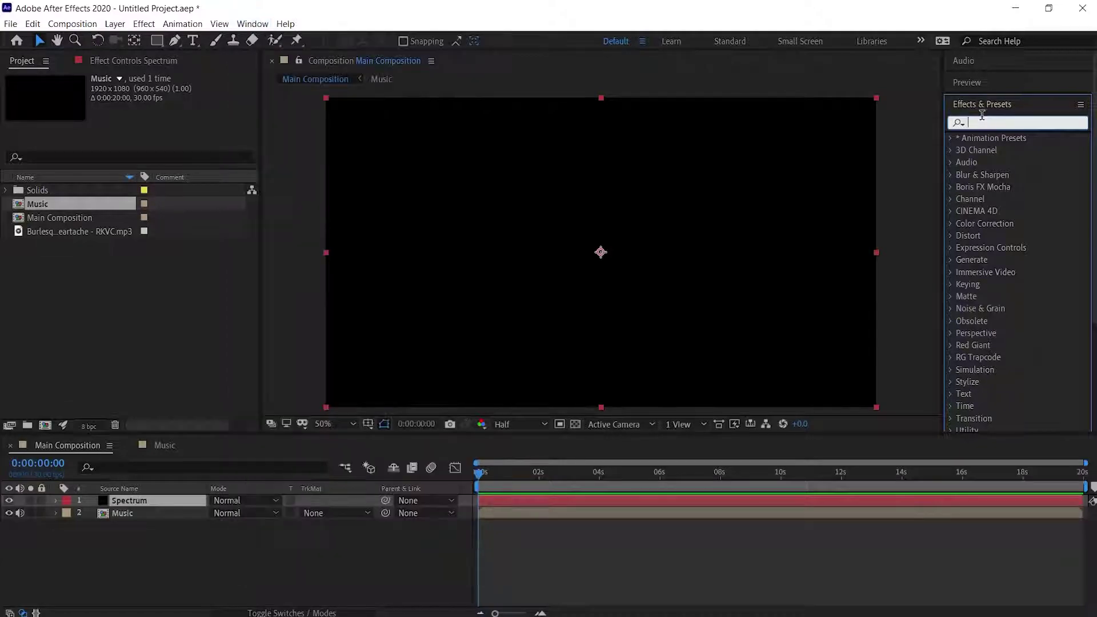
text(form)
text(m)
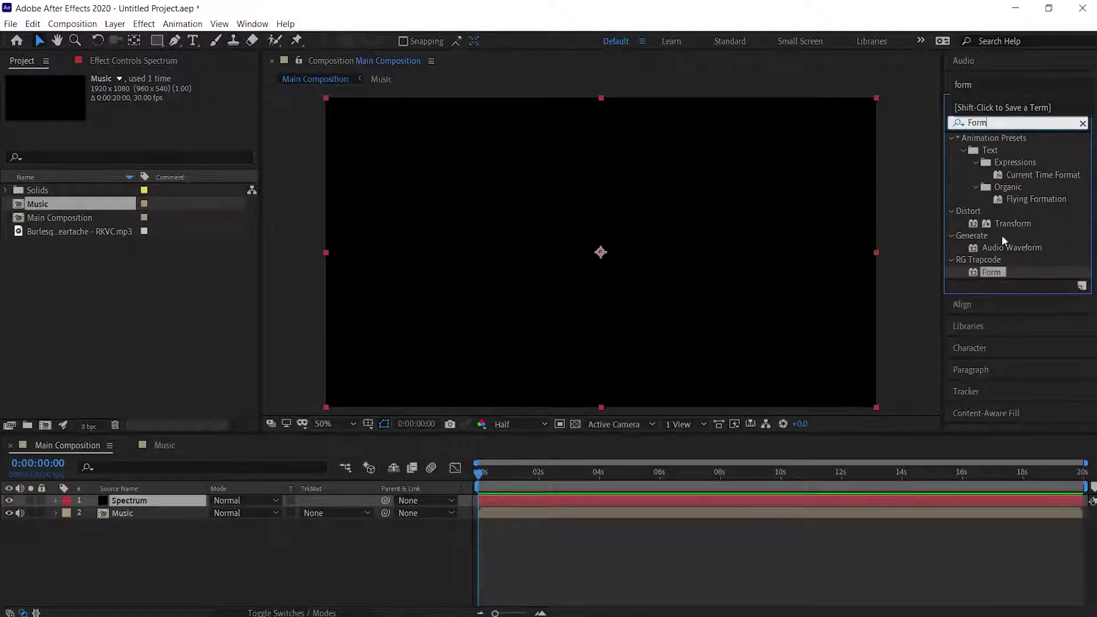
drag(993, 271, 189, 502)
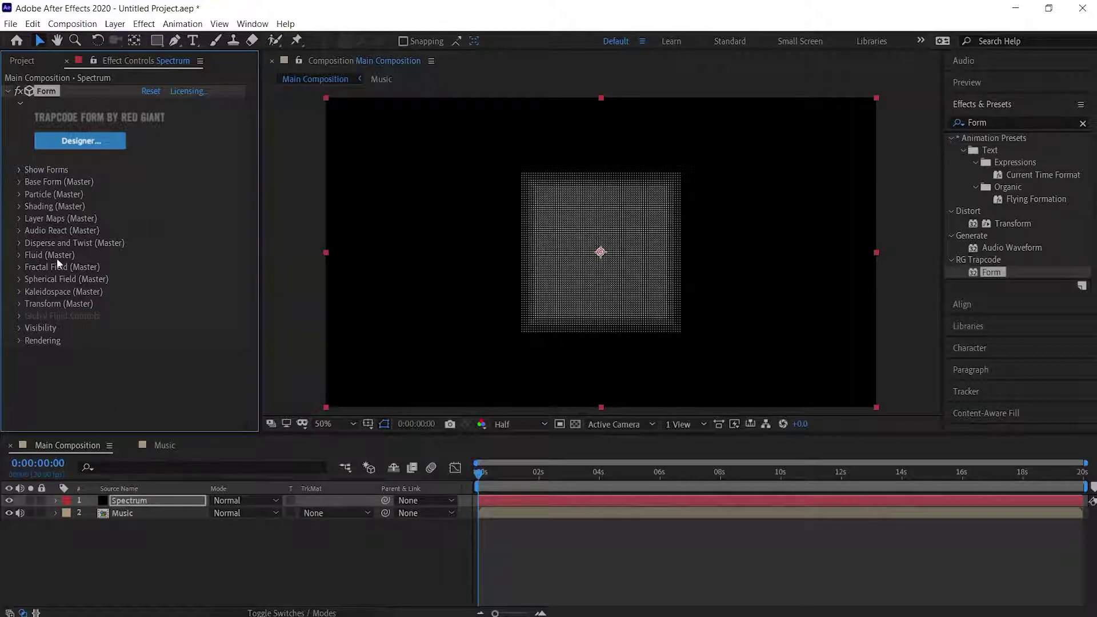
Step: Unlink the Base Form size and set it to 400 by 400 with zero depth
click(20, 182)
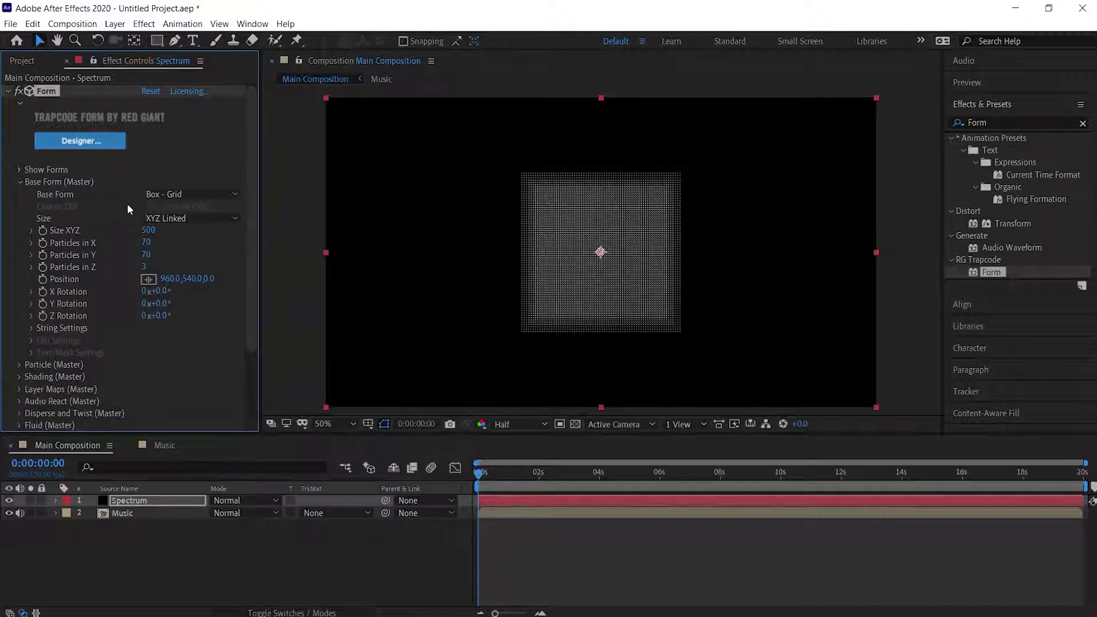
click(156, 220)
click(173, 249)
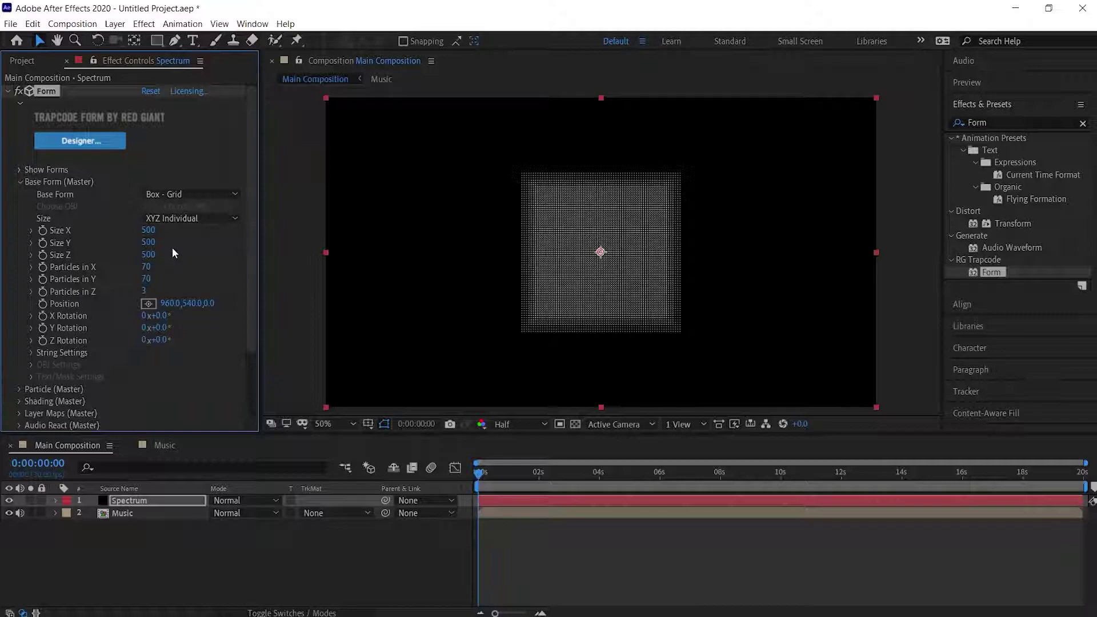
click(149, 229)
text(40)
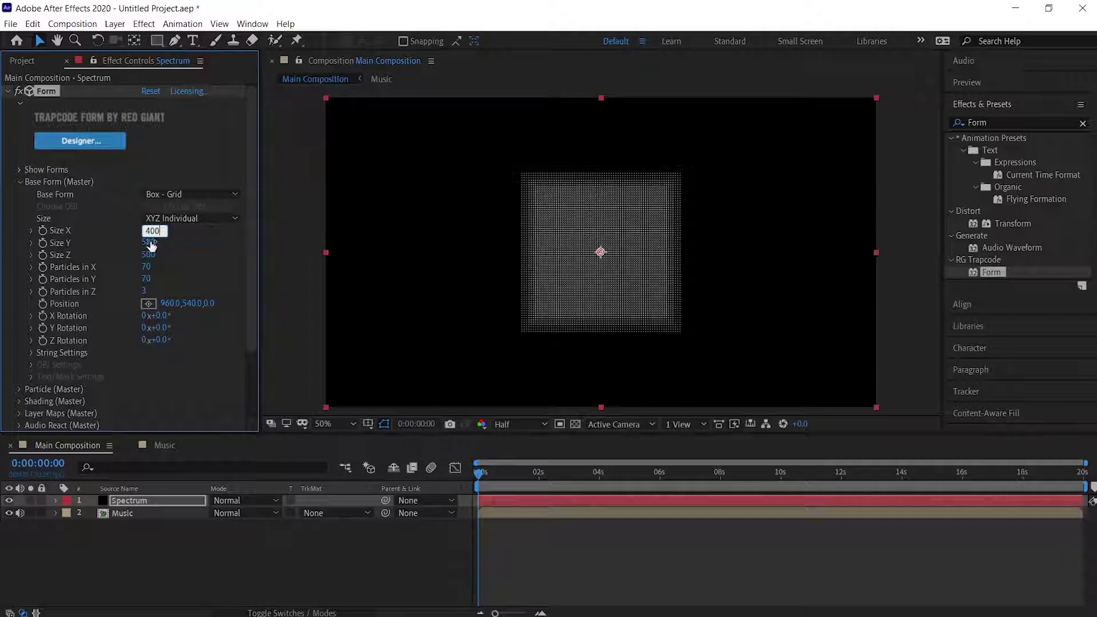
key(Return)
click(151, 243)
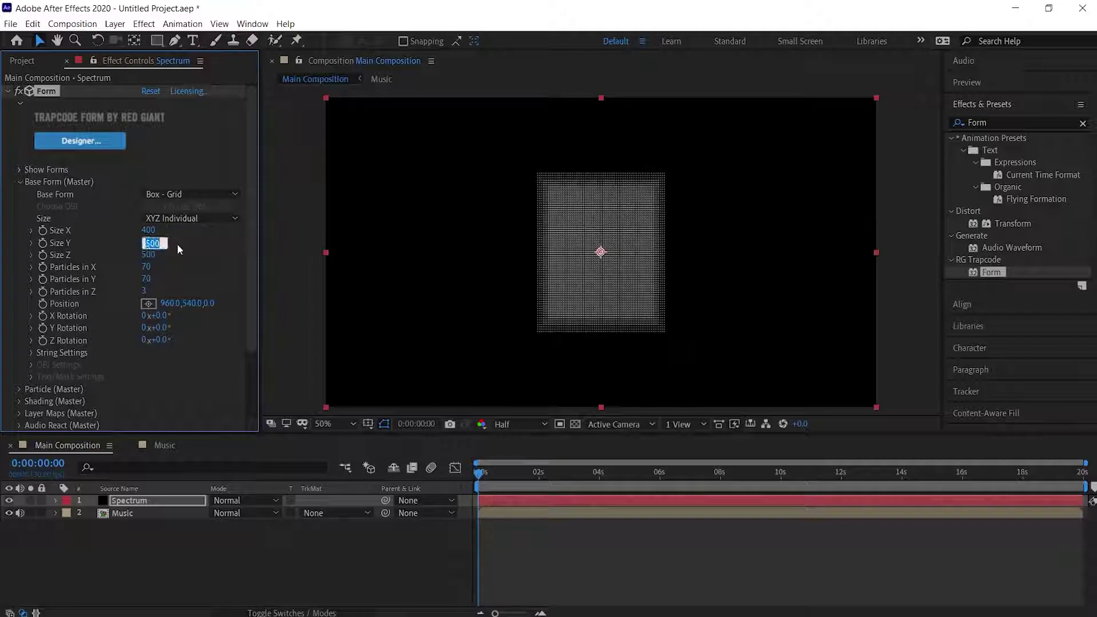
text(400)
click(151, 254)
text(0)
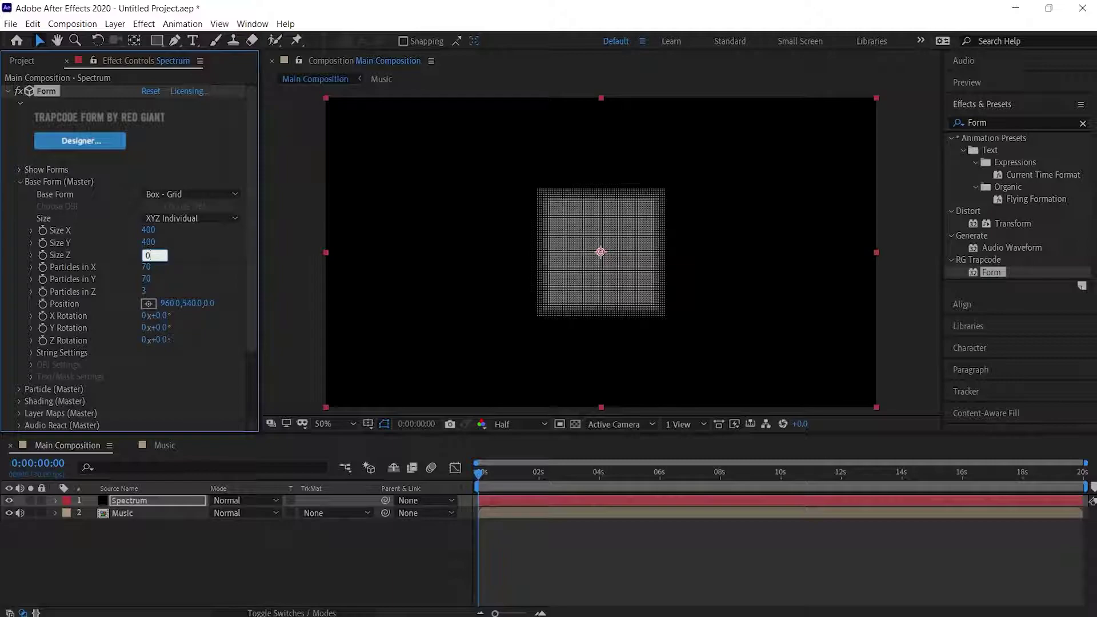
key(Return)
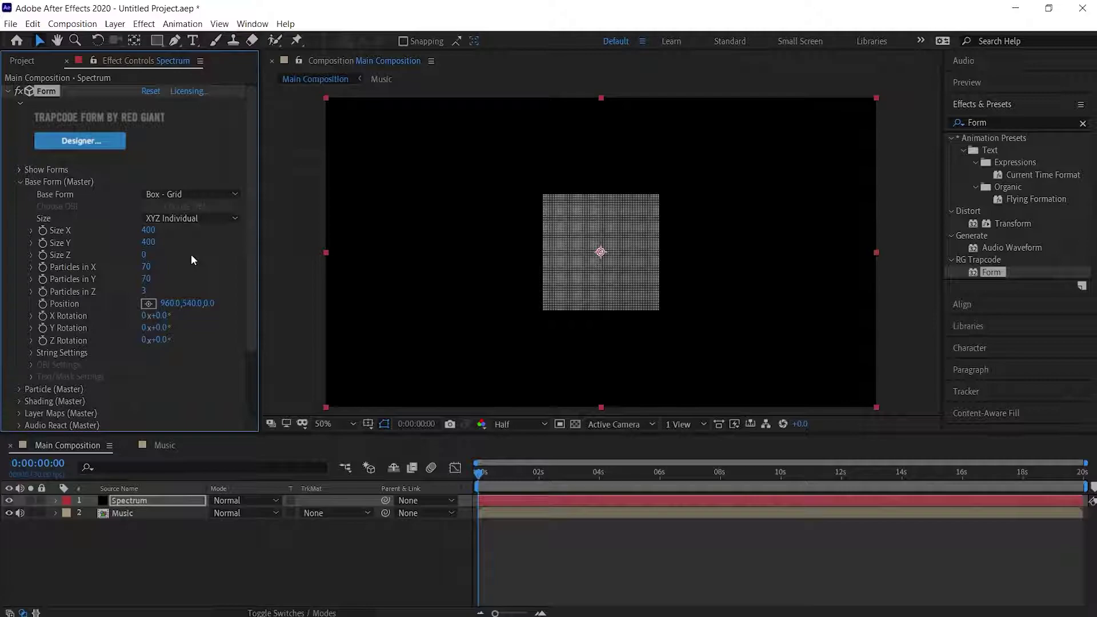
Step: Set Particles in X and Y to 350 and Particles in Z to 1
click(147, 266)
text(350)
key(Return)
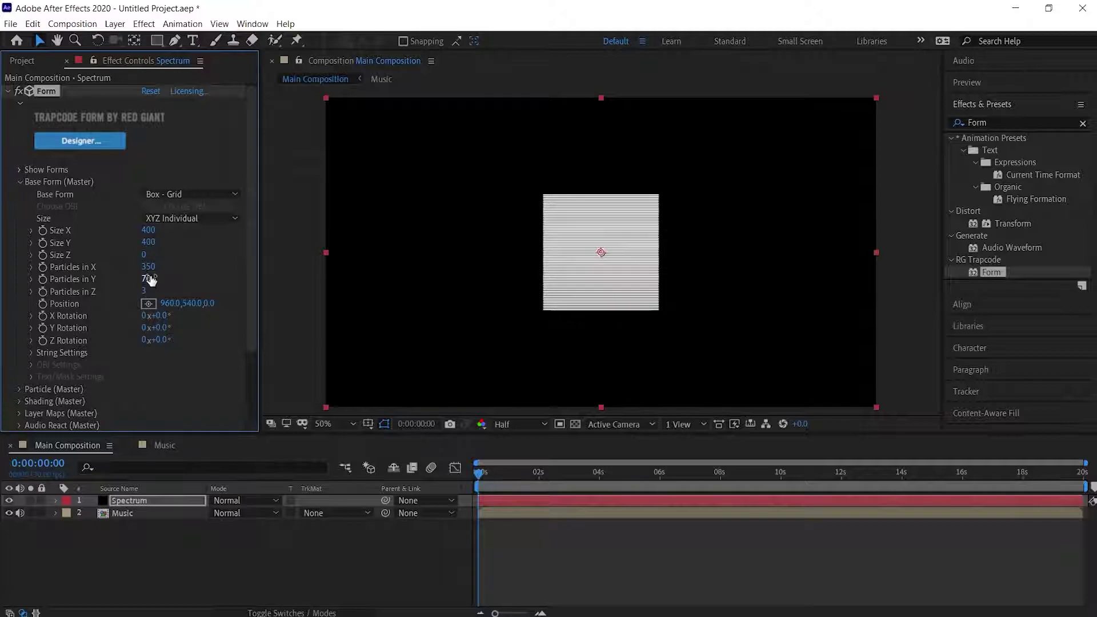
click(147, 280)
text(350)
click(148, 291)
text(1)
key(Return)
Step: Give the particles size 1 and the yellow colour EAD000
click(20, 182)
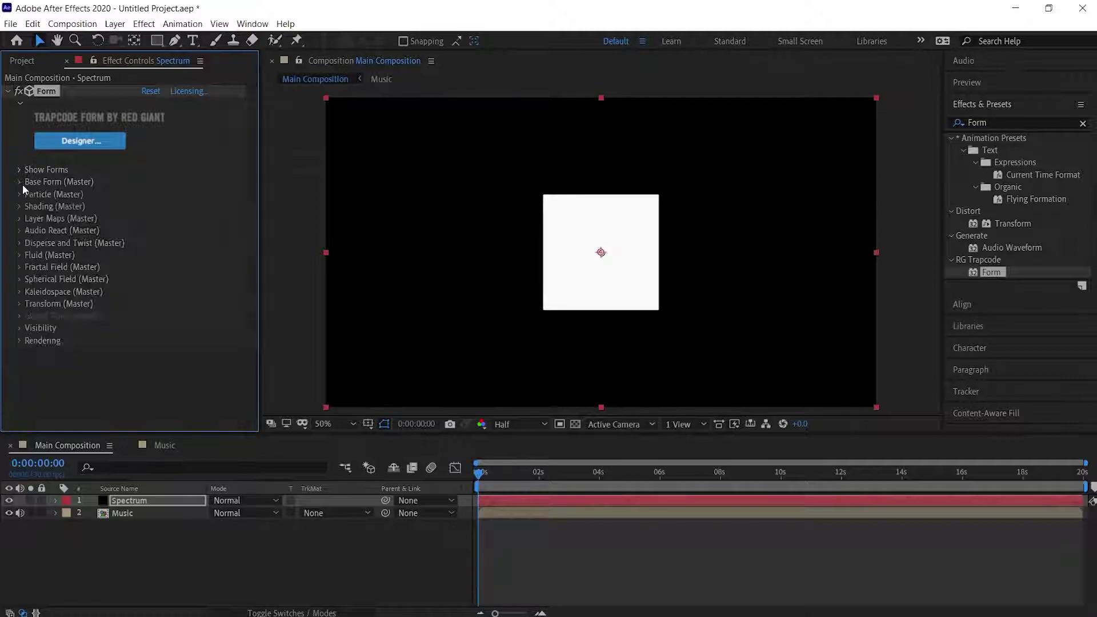
click(20, 194)
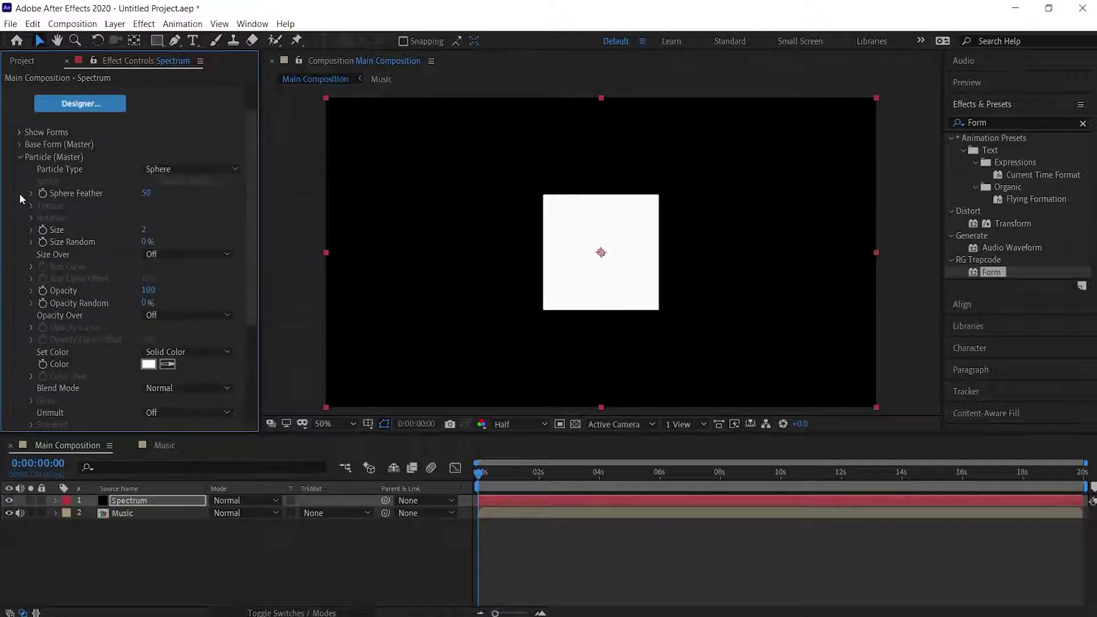
click(144, 229)
text(1.7)
key(Return)
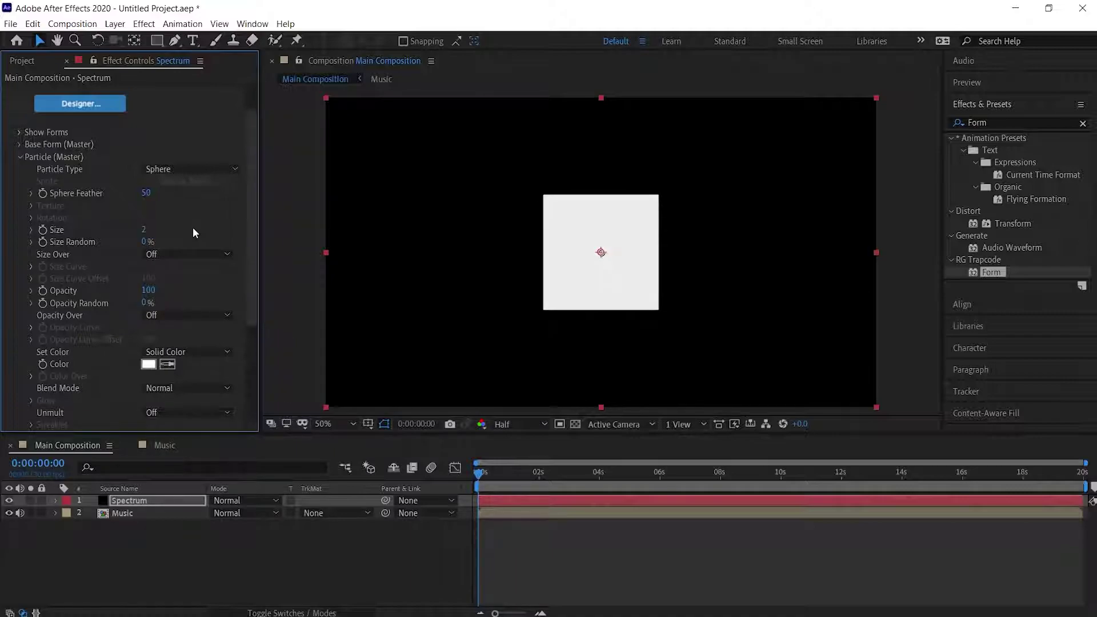
click(149, 364)
text(EAD000)
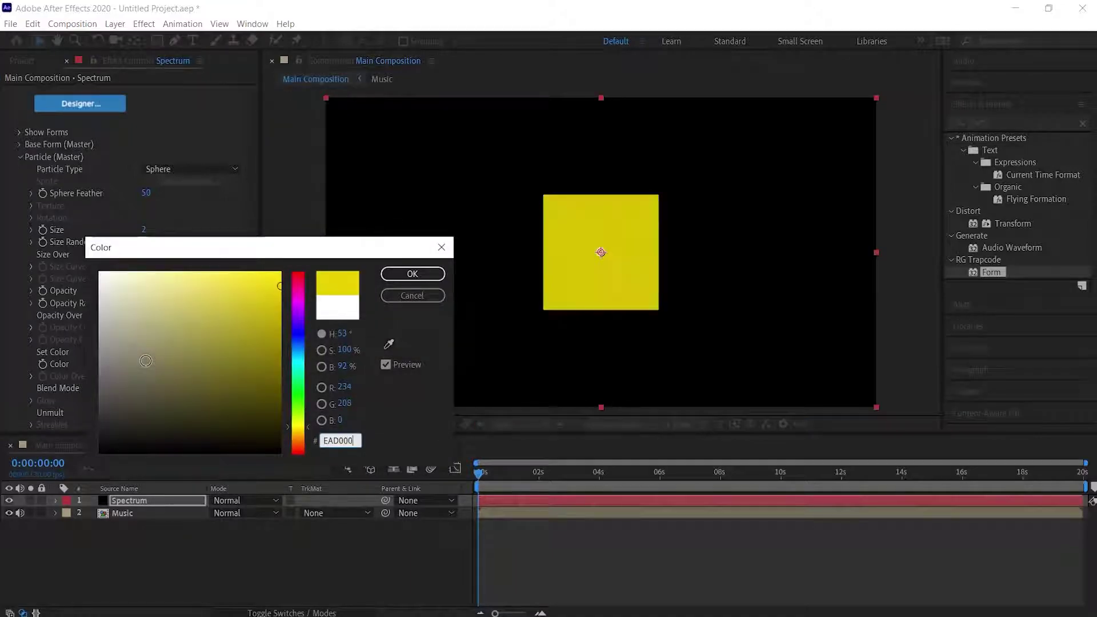
key(Return)
click(21, 157)
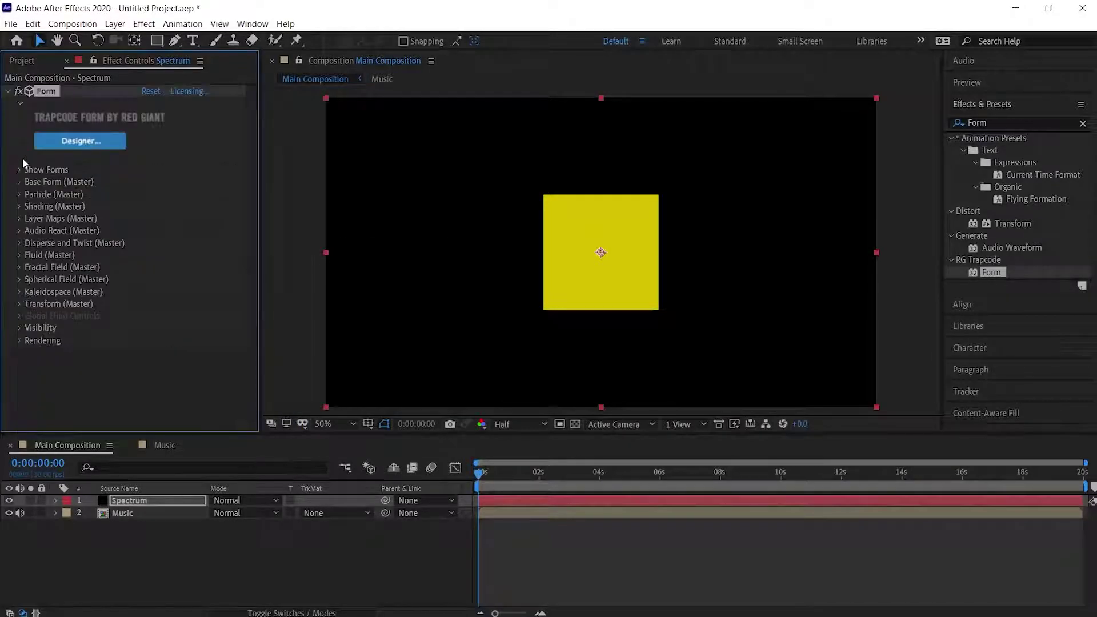
Step: Set Spherical Field Sphere 1 to strength 100 and radius 300
click(20, 280)
click(31, 290)
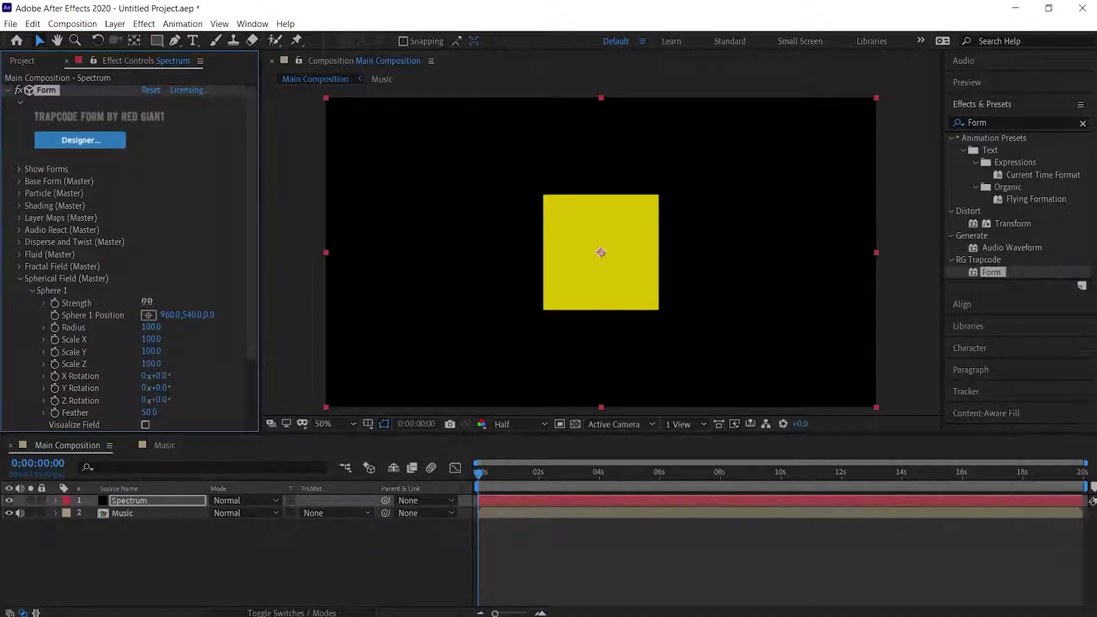
click(149, 304)
text(100)
key(Return)
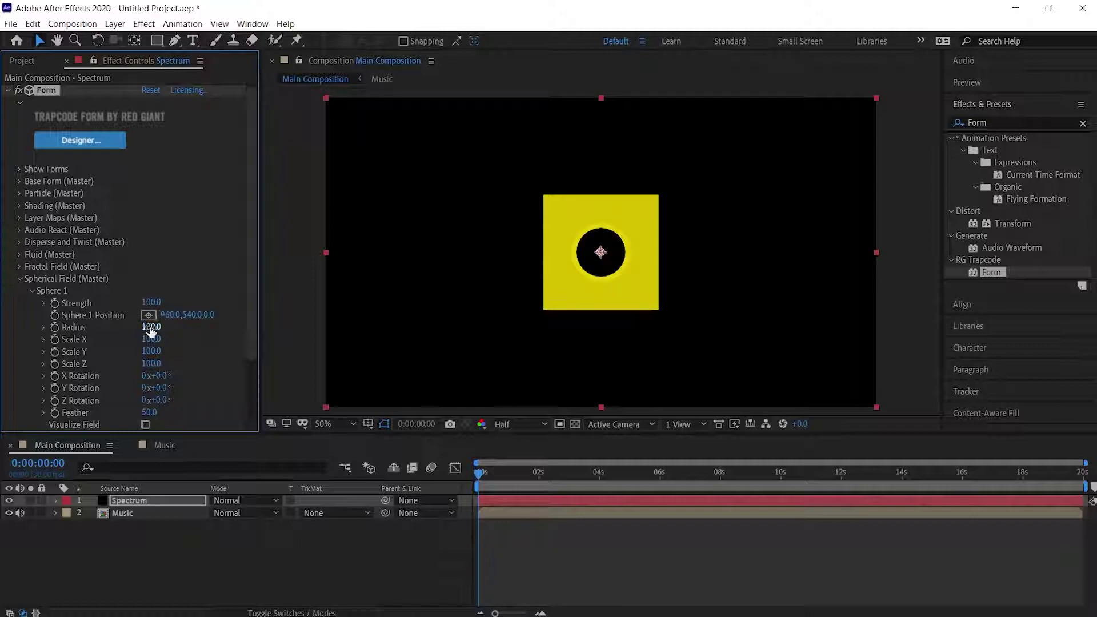
click(151, 328)
text(300)
key(Return)
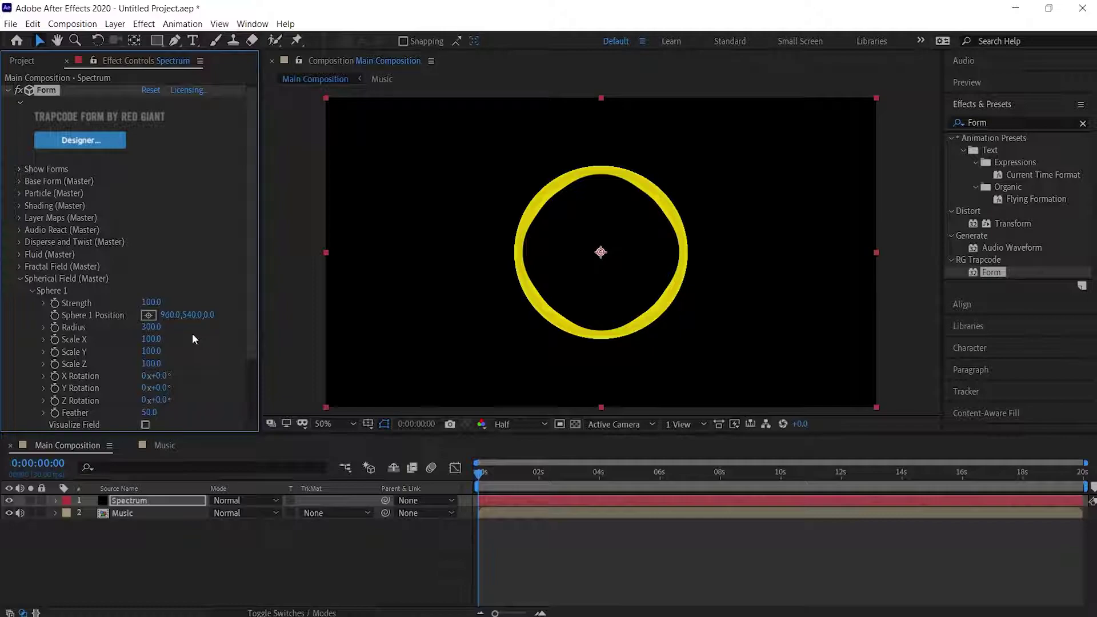
click(19, 278)
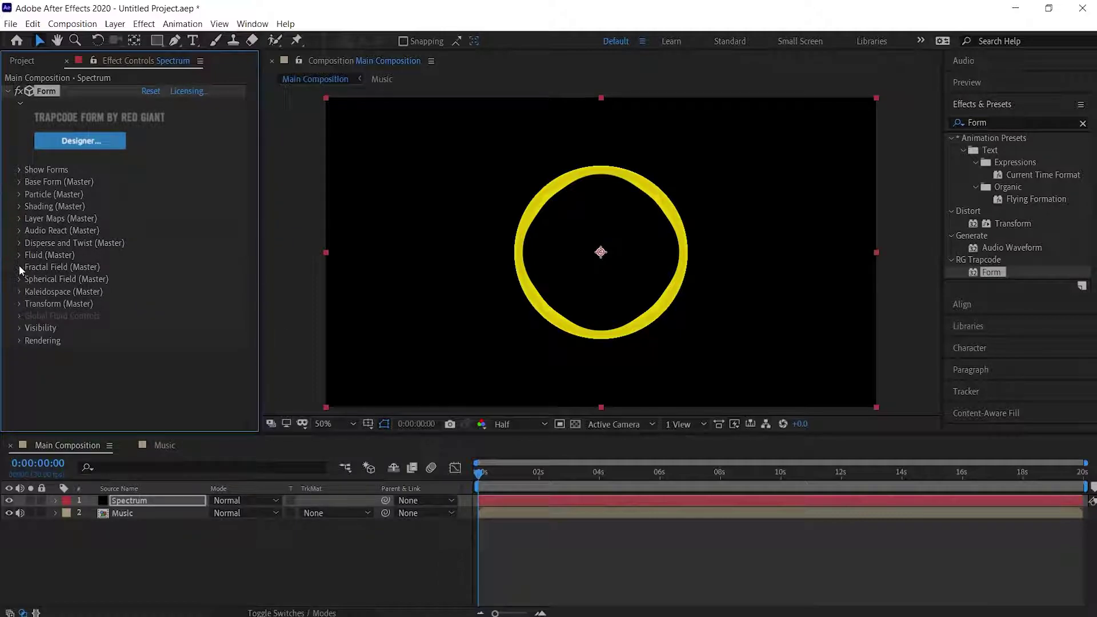
Step: In Fractal Field, set Affect Opacity to 1 and Displace to 120
click(19, 267)
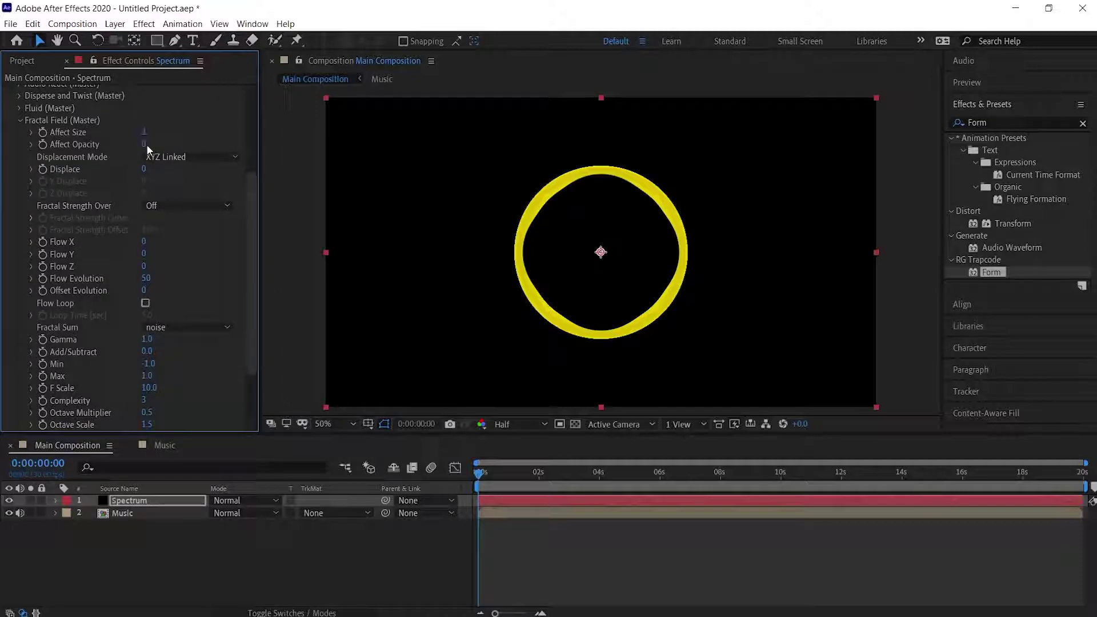
click(149, 144)
text(1)
key(Return)
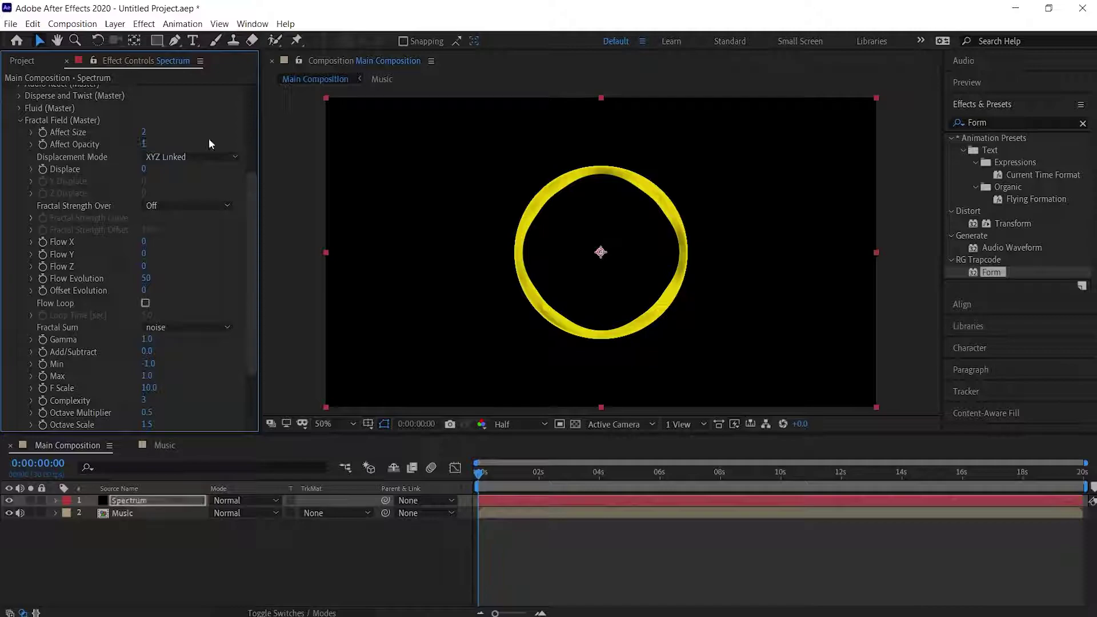
click(144, 169)
text(120)
key(Return)
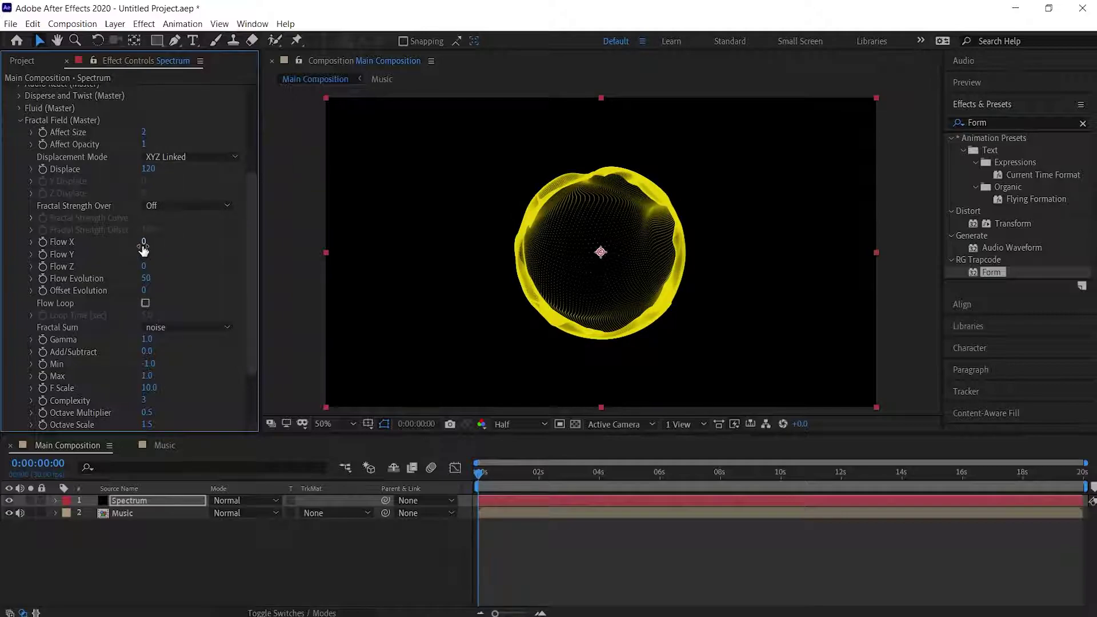
text(-160)
Step: Set Fractal Field Flow X to -160, Flow Y to 80 and Flow Evolution to 90
key(Return)
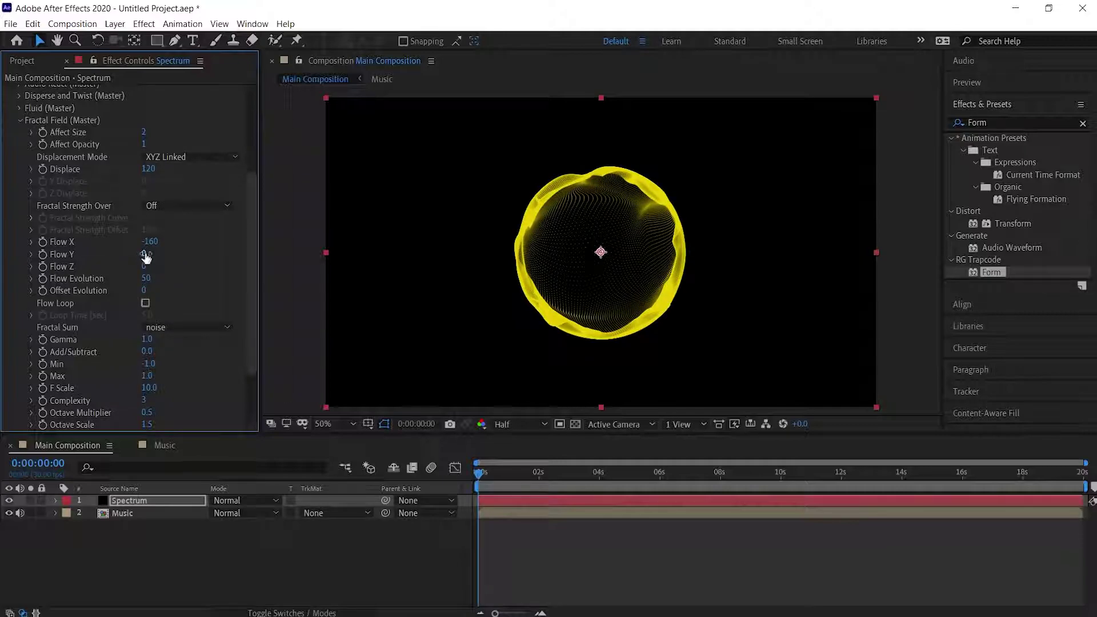
click(142, 254)
key(Return)
click(145, 280)
text(90)
key(Return)
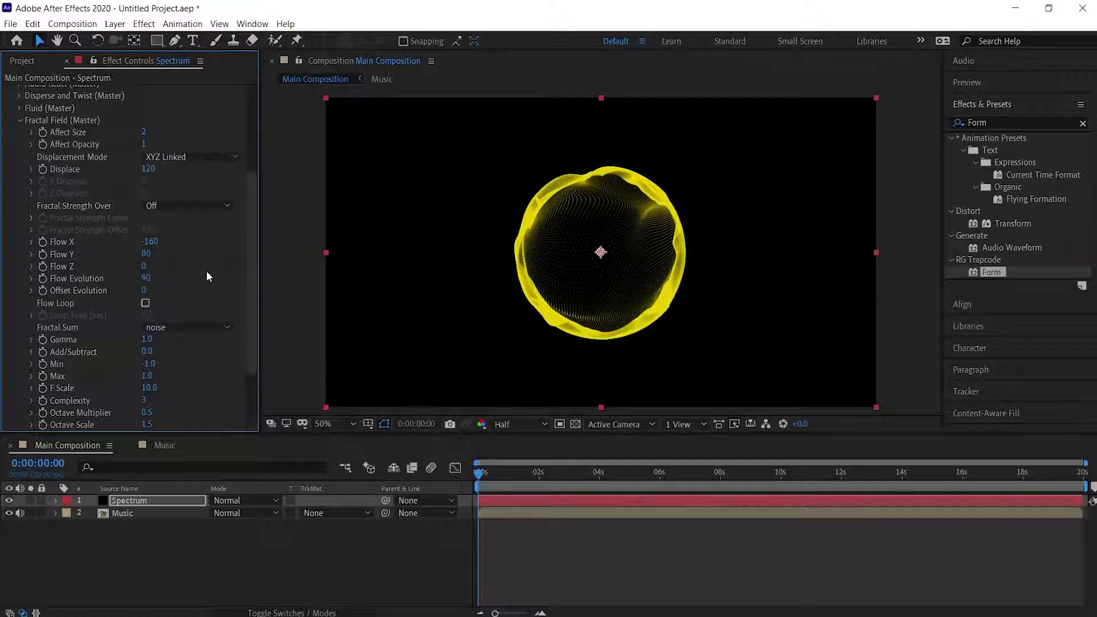
Step: Set Audio React's audio layer to '2. Music' and expand Reactor 1
click(20, 120)
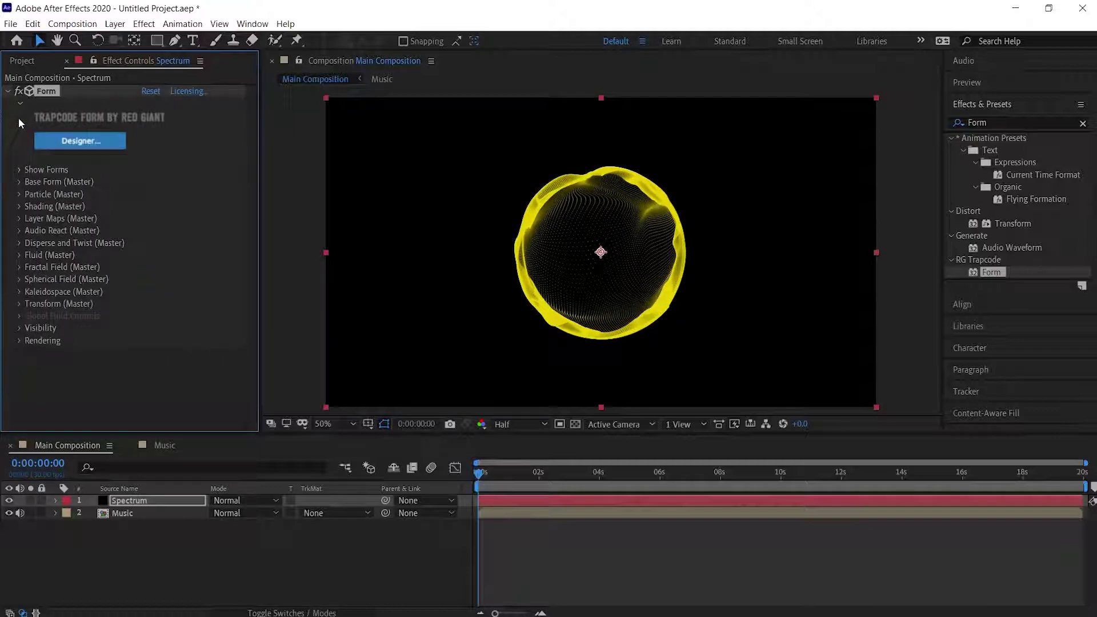
click(20, 230)
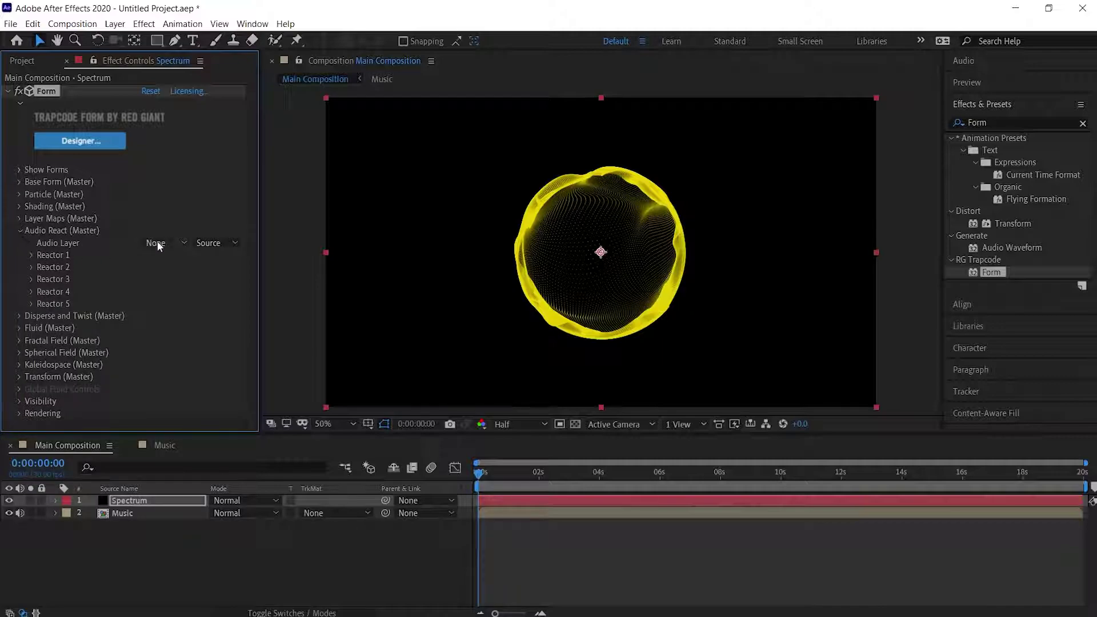
click(176, 242)
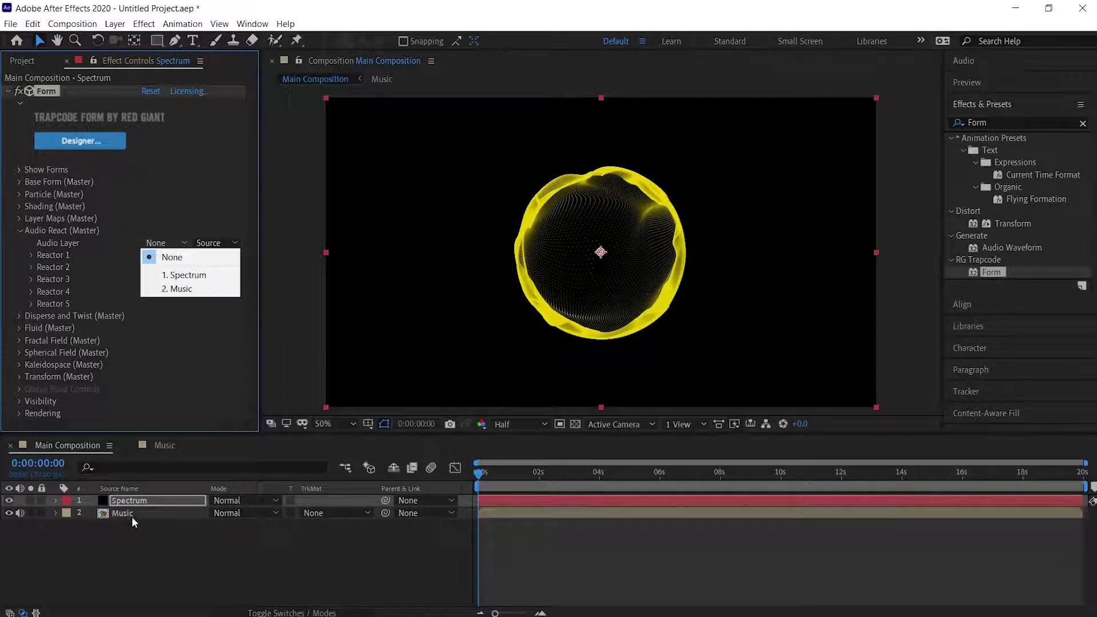
click(210, 288)
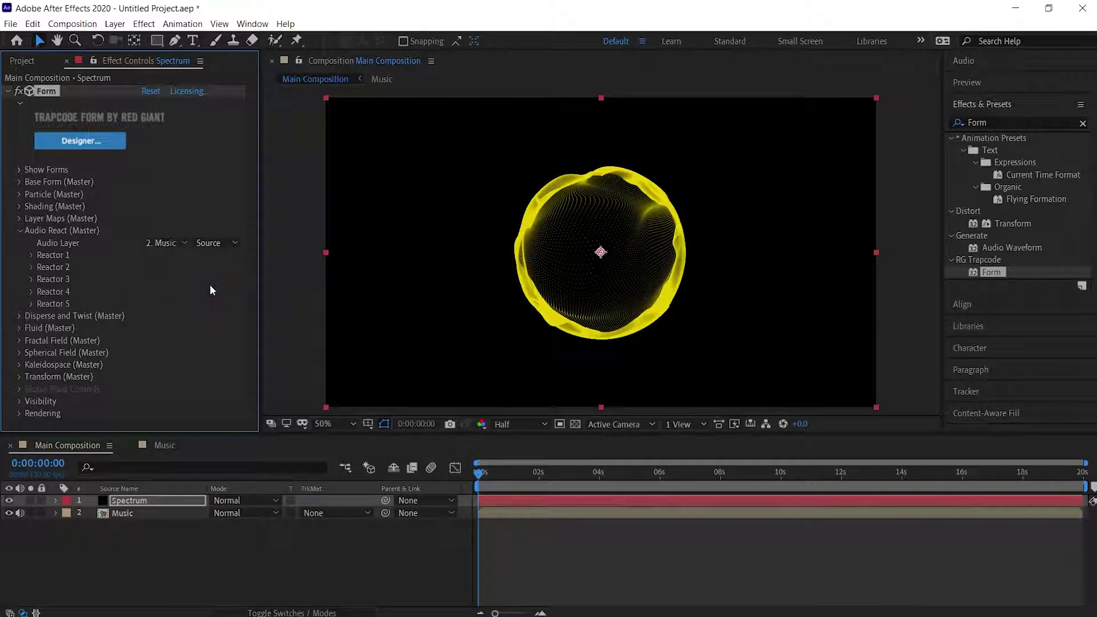
click(31, 255)
scroll(30, 255, down, 3)
Step: Map Reactor 1 to Fractal with strength 40
click(192, 171)
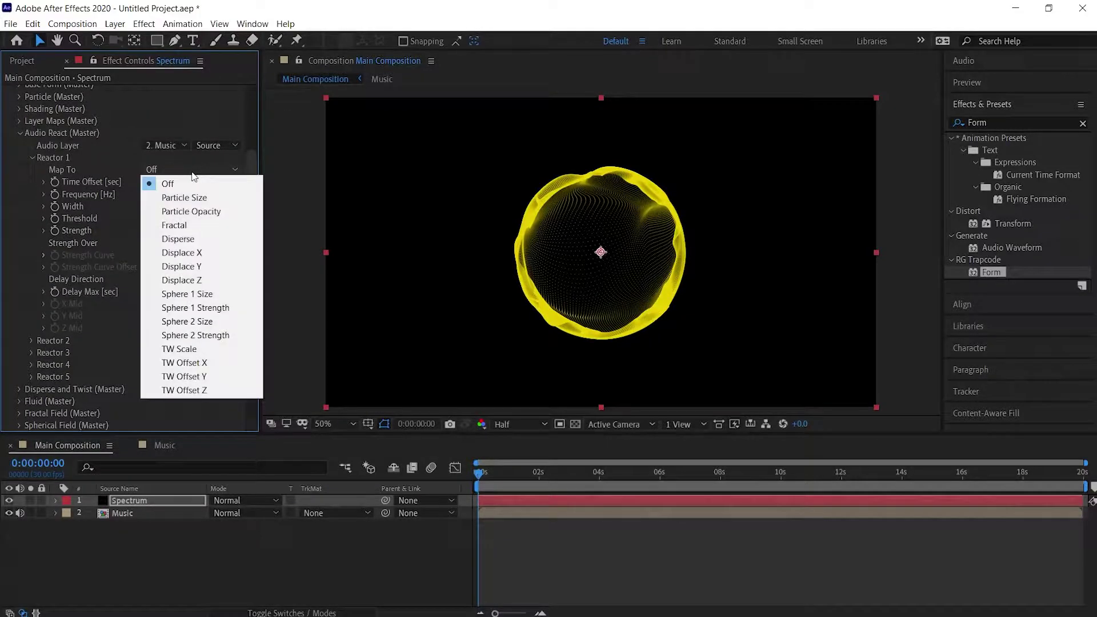
click(190, 220)
click(151, 328)
key(Return)
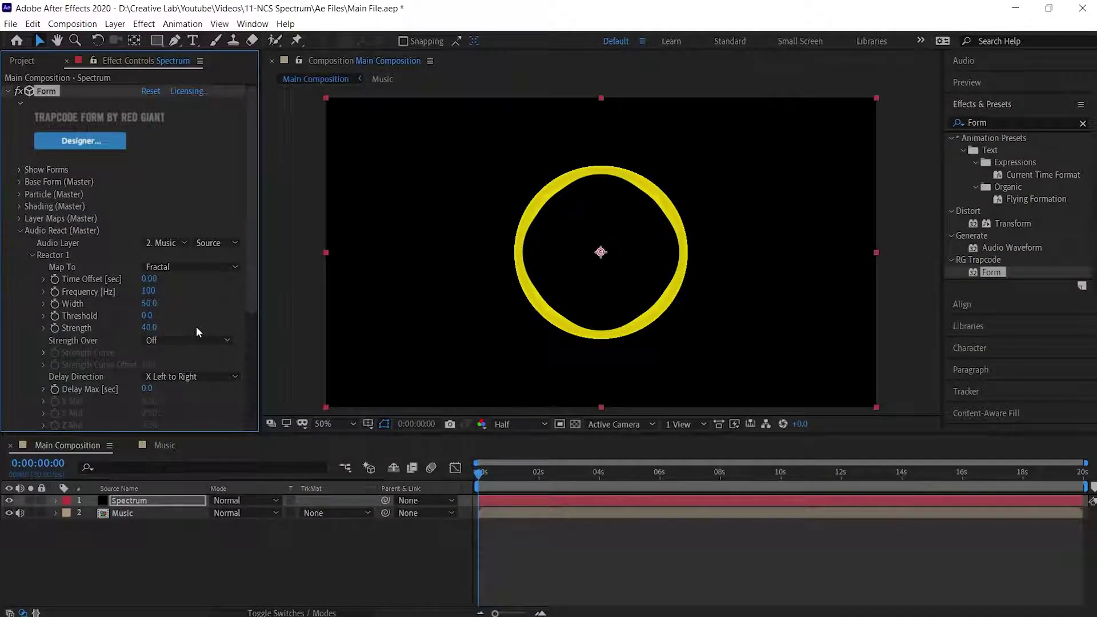
drag(248, 244, 247, 329)
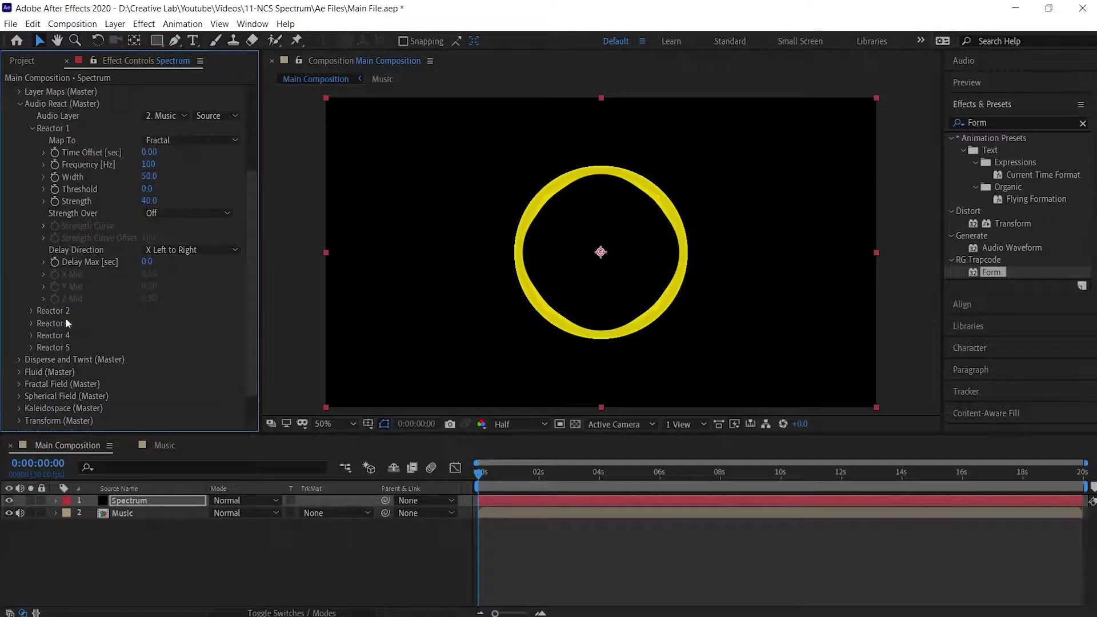
Step: Map Reactor 2 to Sphere 1 Size with width 95 and strength 60, then preview
click(31, 312)
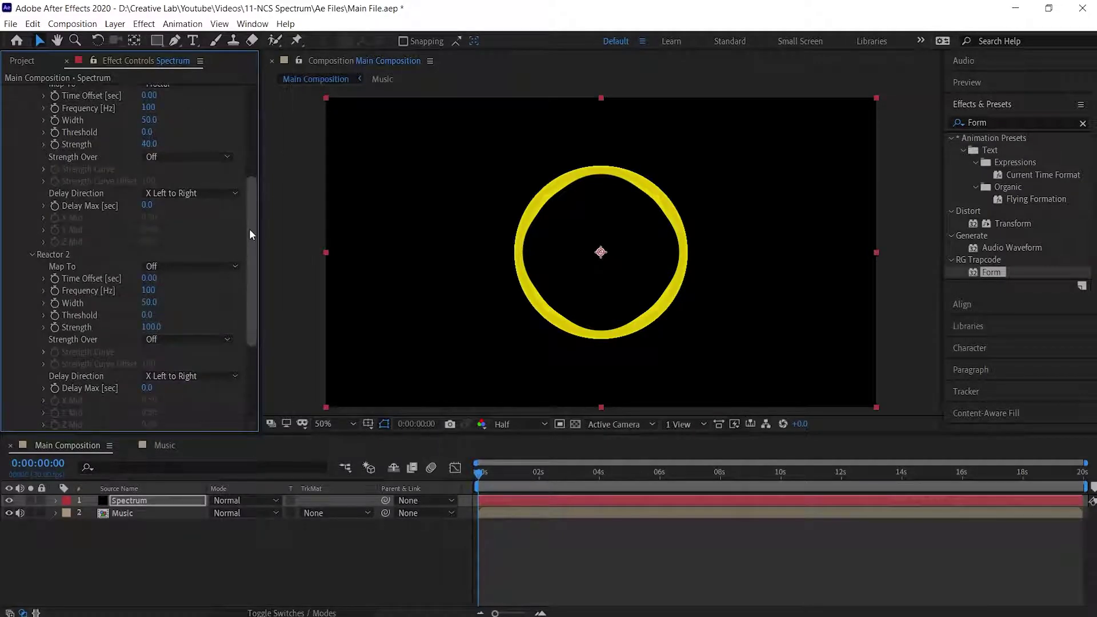
drag(249, 229, 257, 275)
click(234, 174)
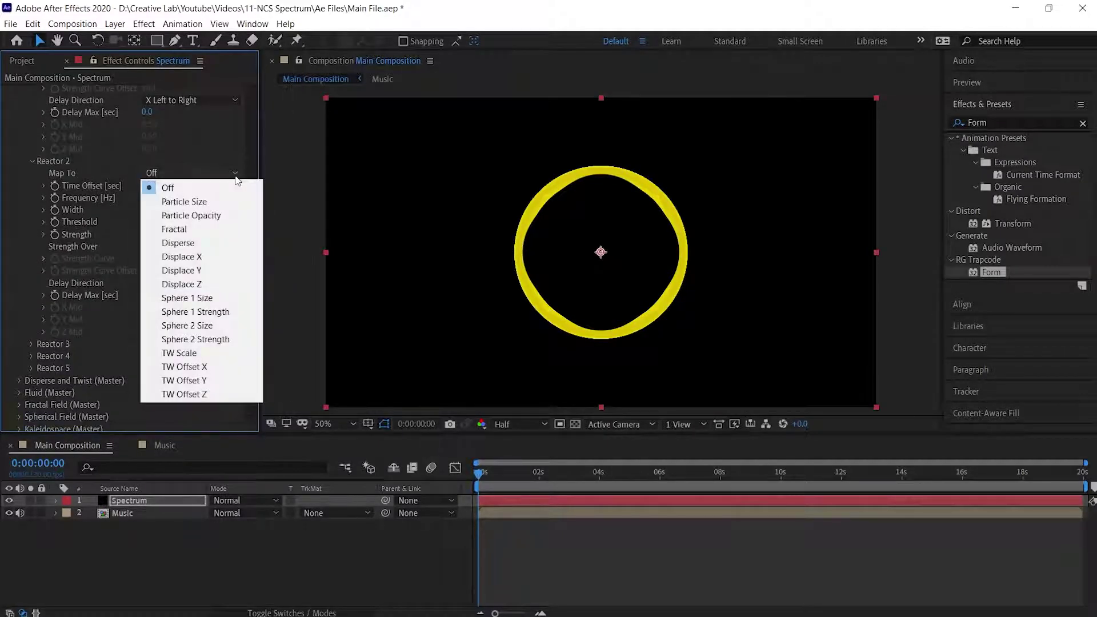
click(219, 296)
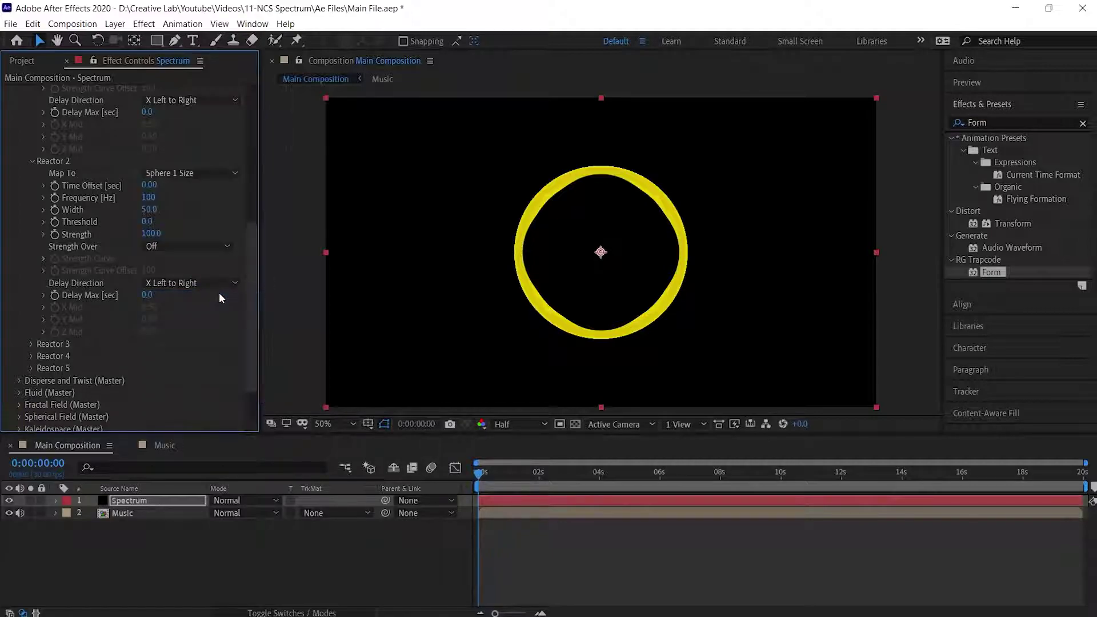
click(152, 210)
text(95)
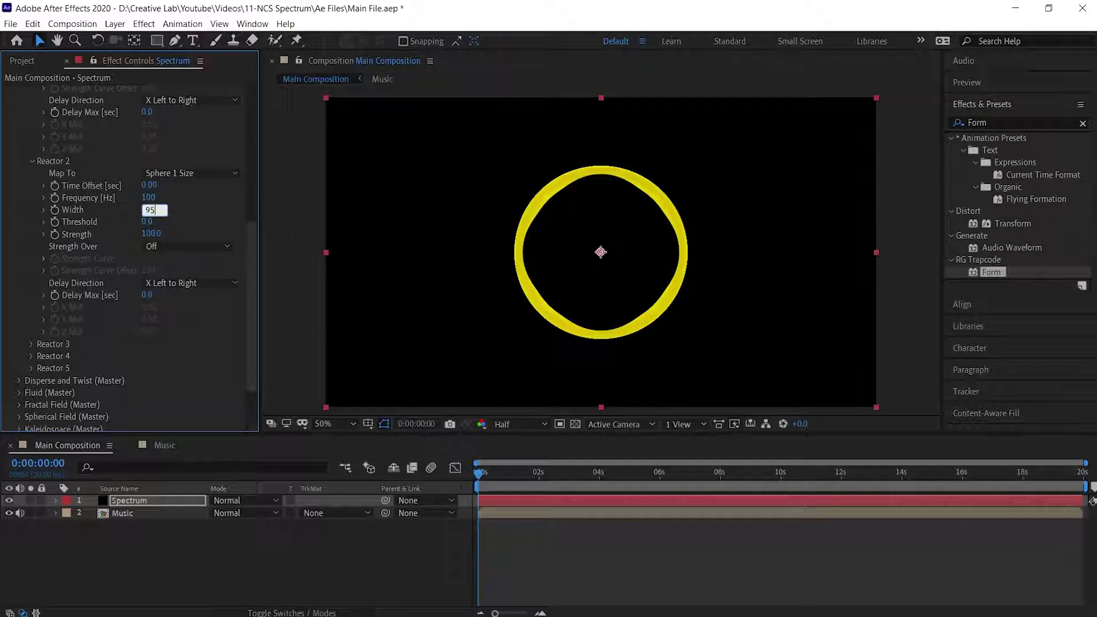
key(Return)
click(151, 233)
text(60)
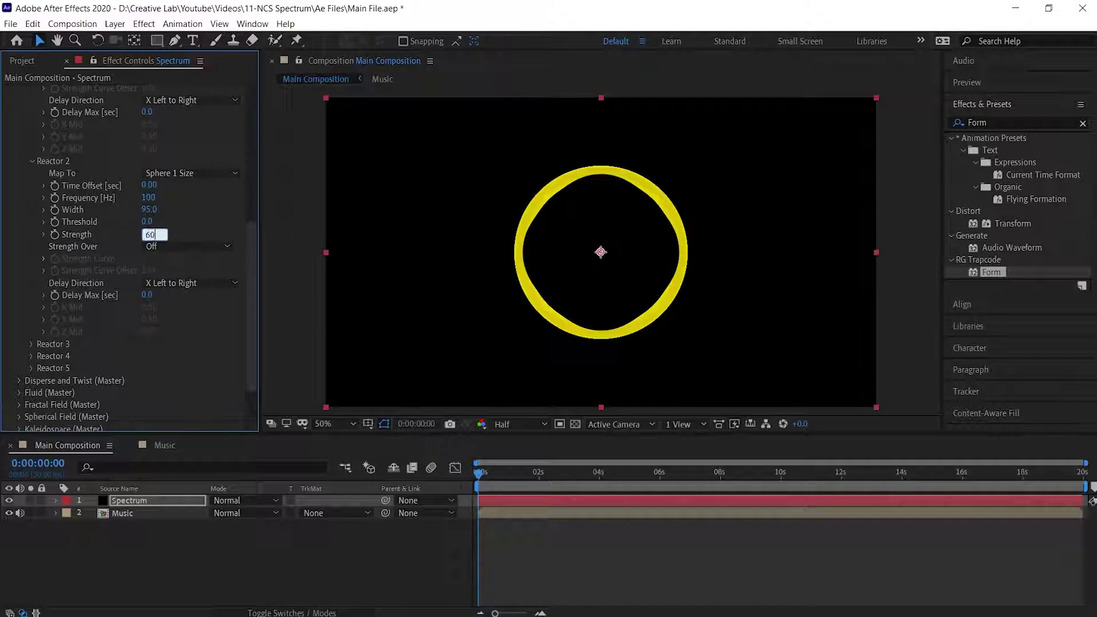
key(Return)
key(space)
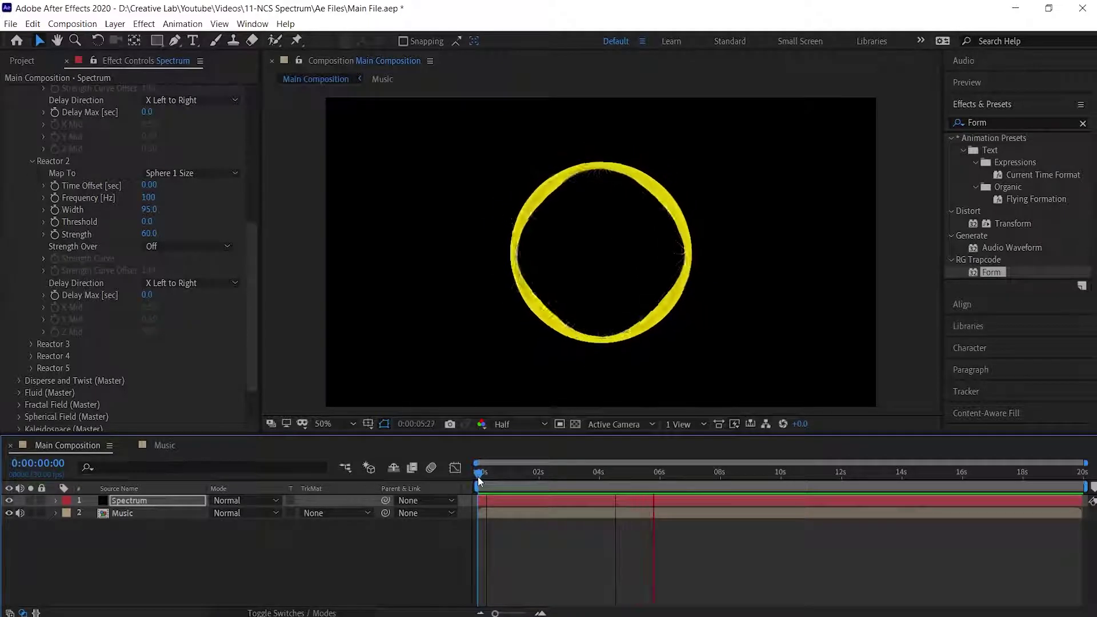
Step: Stop the preview and apply Stylize > Glow to the ring
key(space)
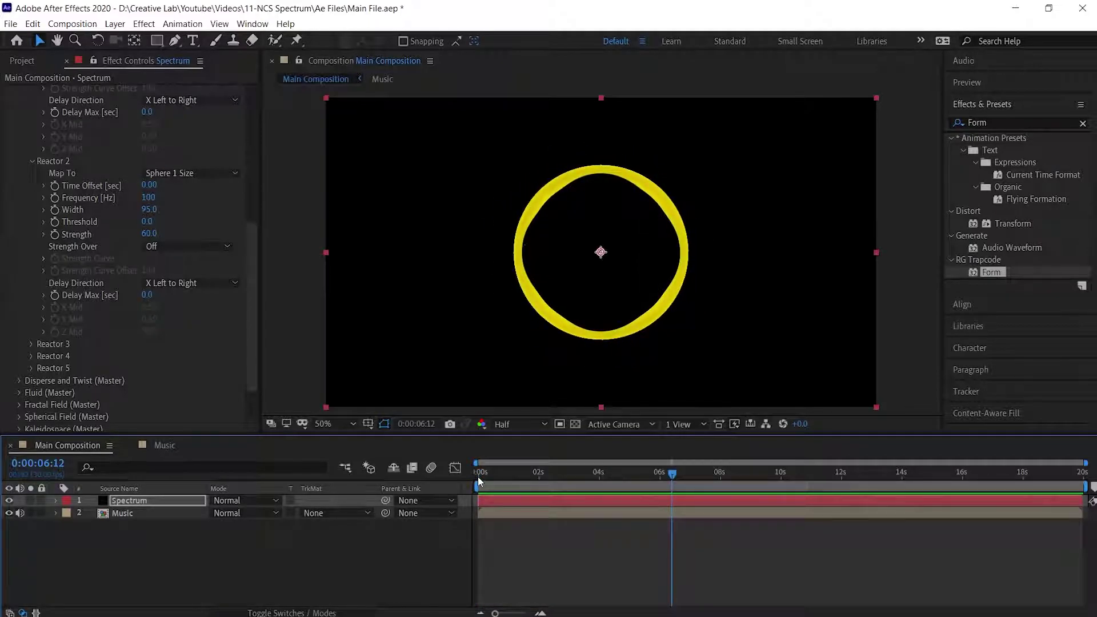
click(1082, 123)
click(1066, 122)
text(glow)
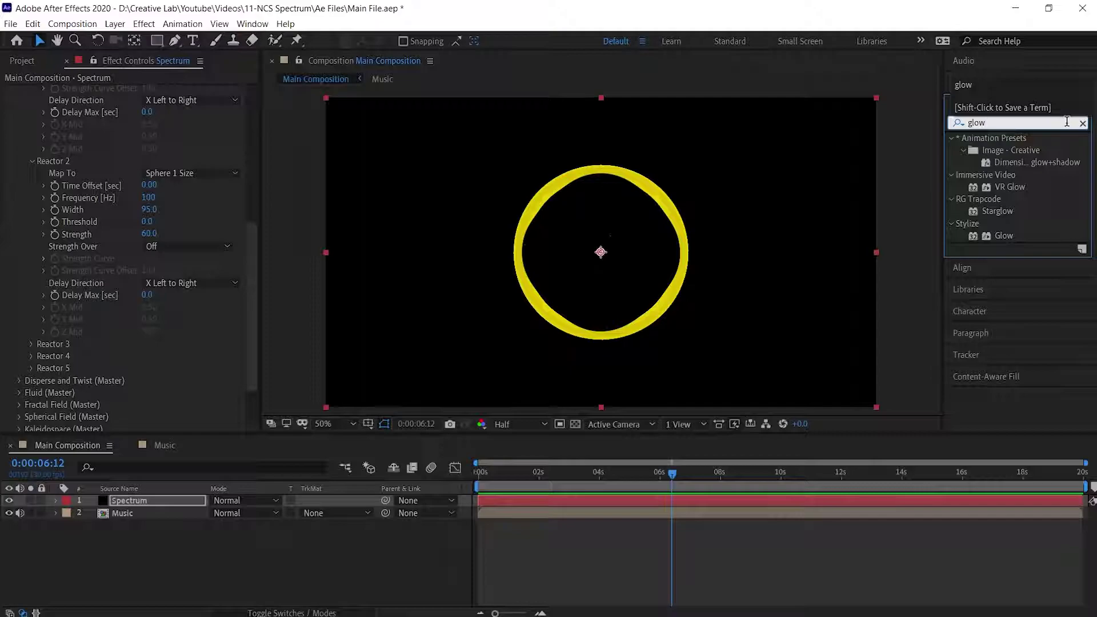
double_click(1000, 236)
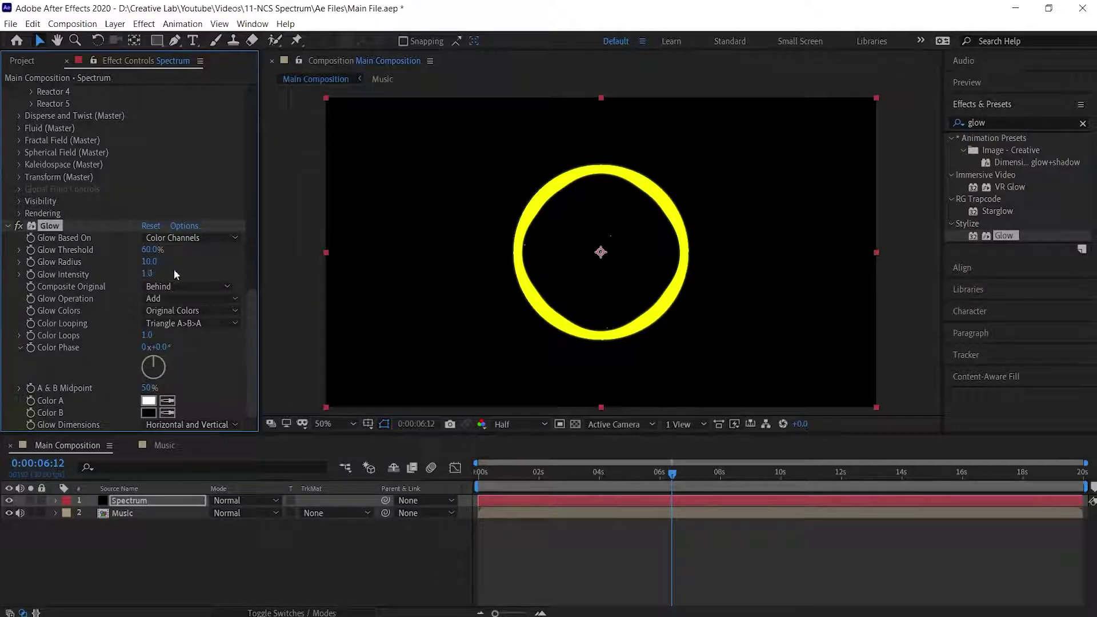
Step: Set Glow Radius to 50 and Glow Intensity to about 1.8
click(148, 261)
text(50)
key(Return)
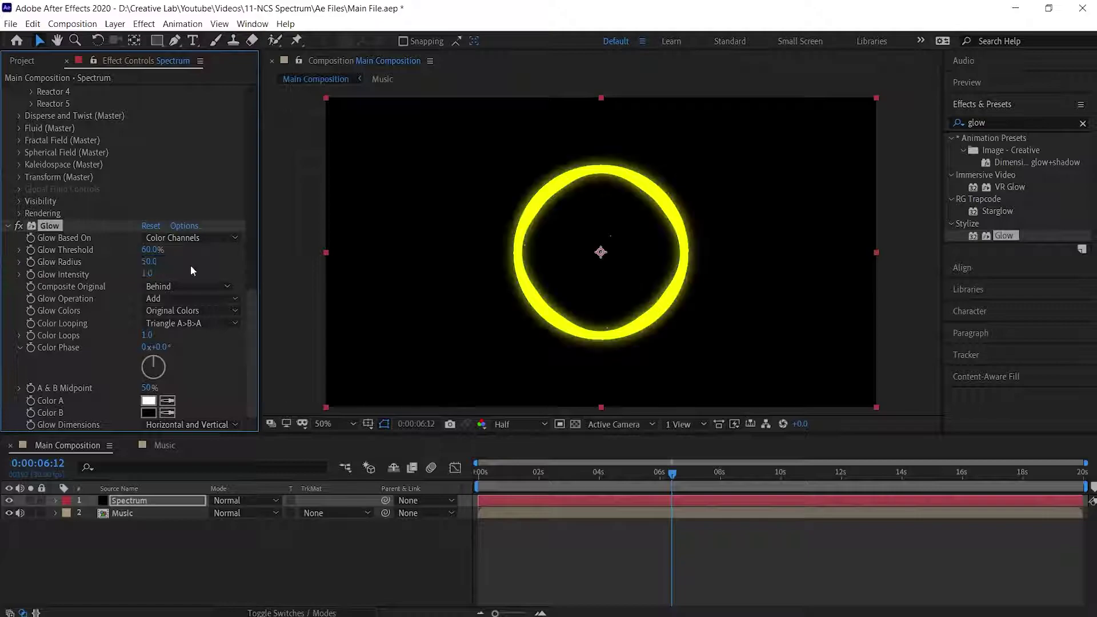
click(149, 274)
key(Return)
click(148, 274)
key(Return)
scroll(11, 230, up, 5)
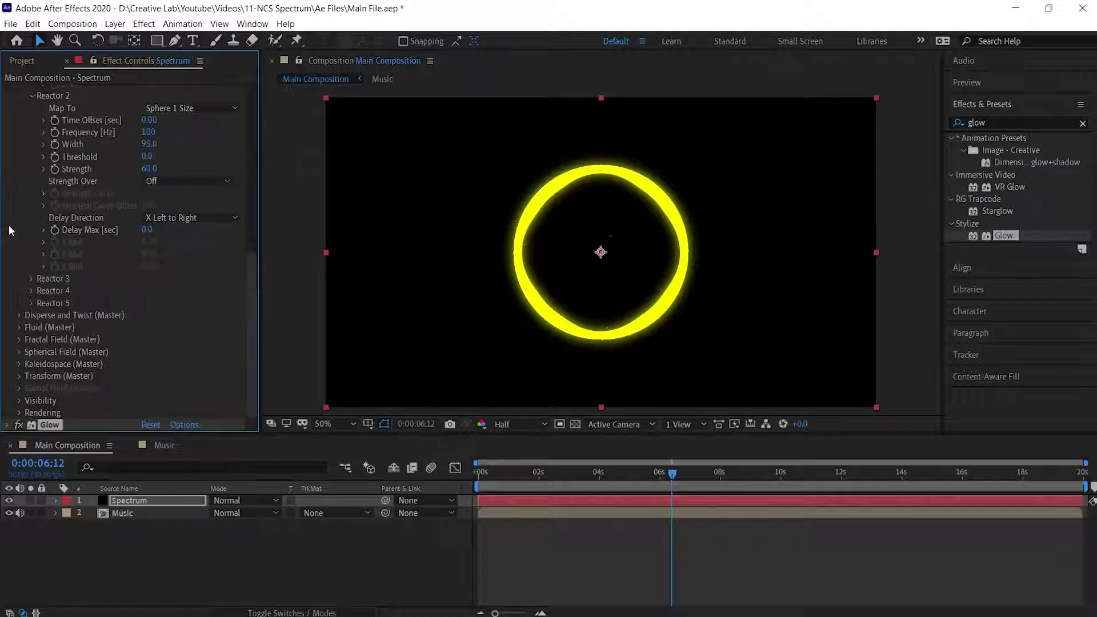
Step: In Form's Transform (Master), set Scale to 95 and raise X Offset to about 380
click(19, 375)
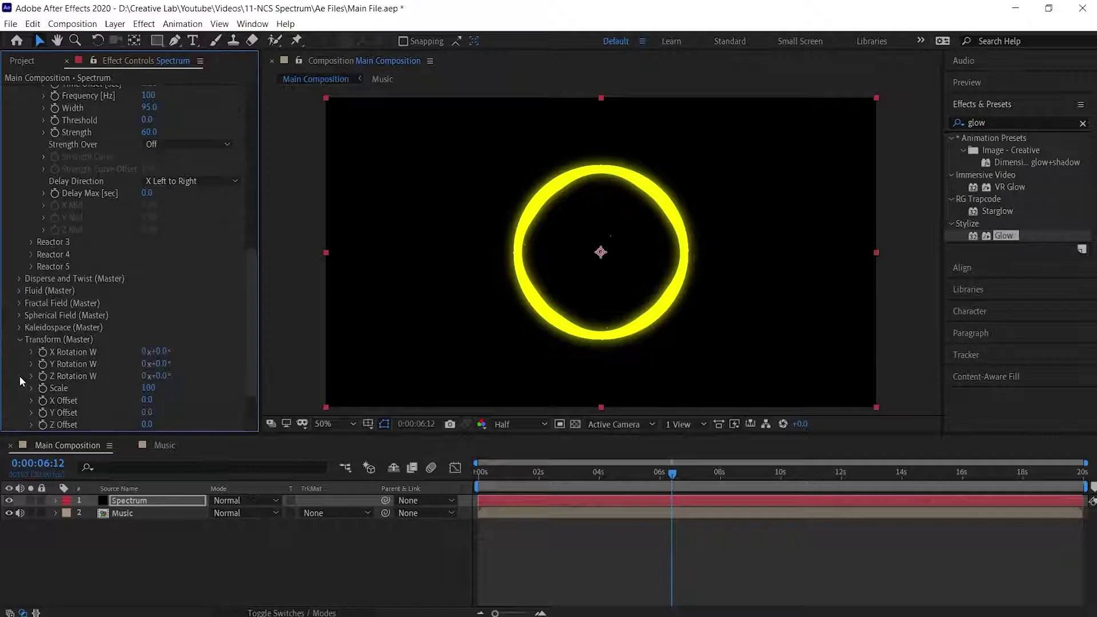
drag(248, 300, 248, 341)
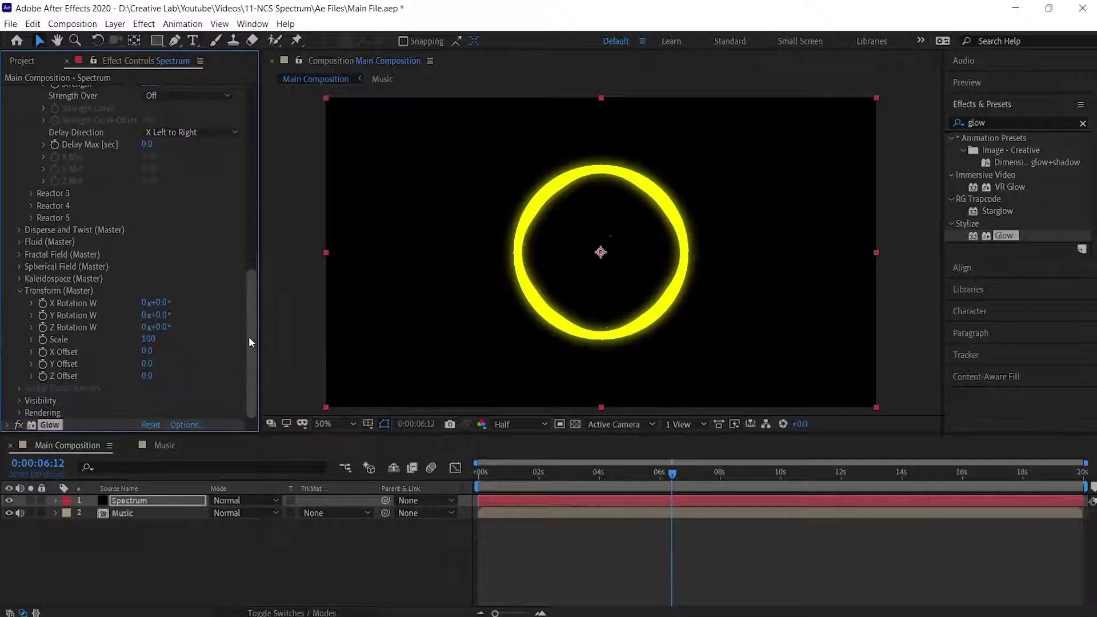
click(149, 340)
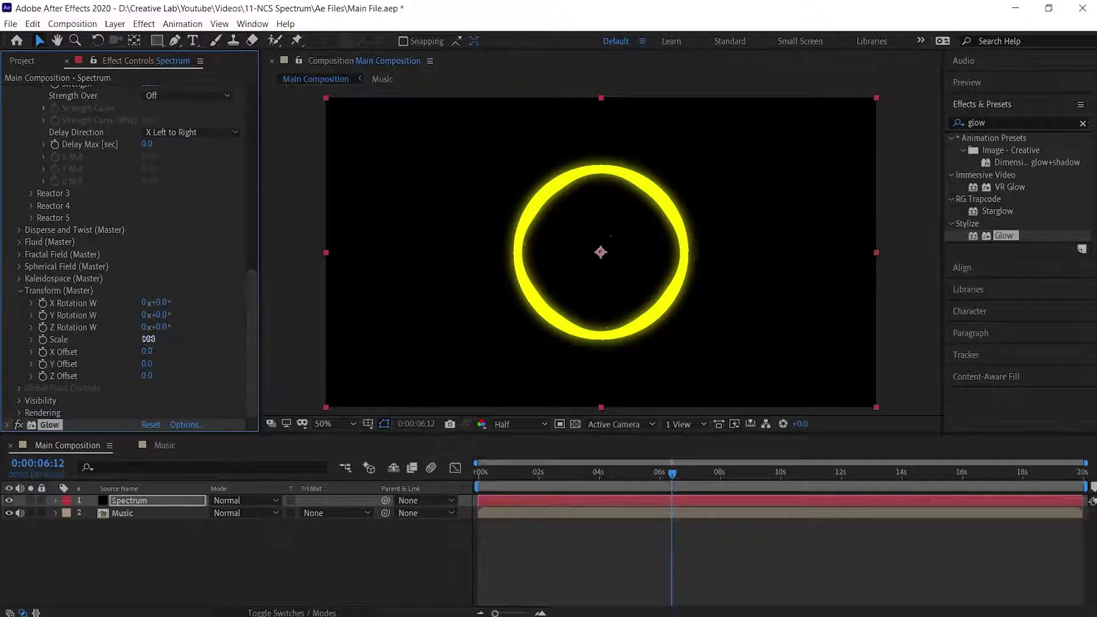
text(95)
key(Return)
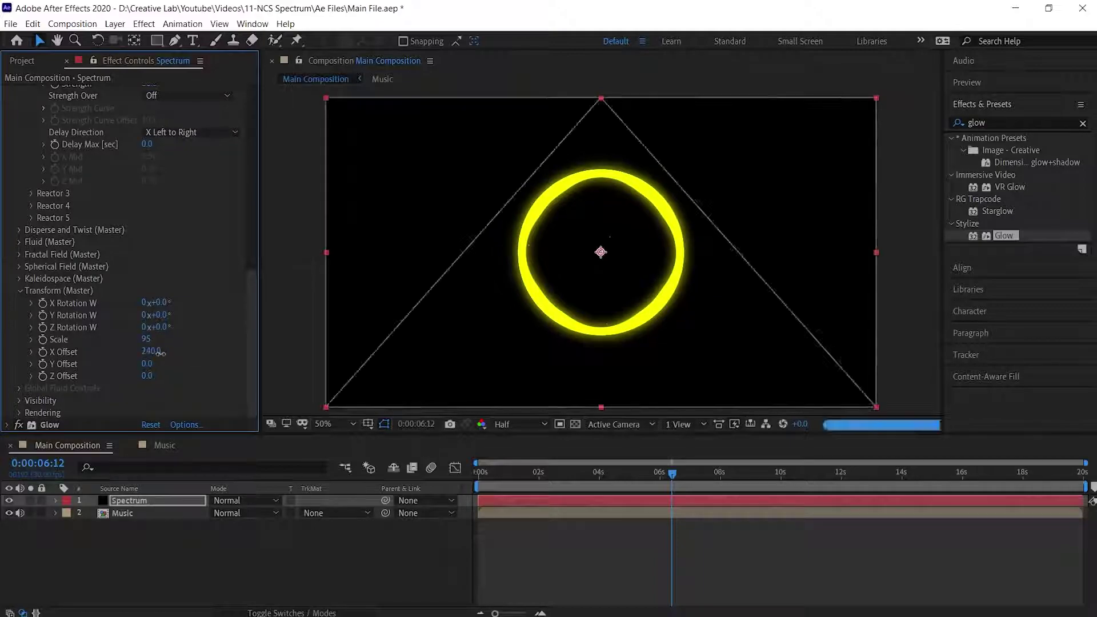
drag(148, 352, 174, 362)
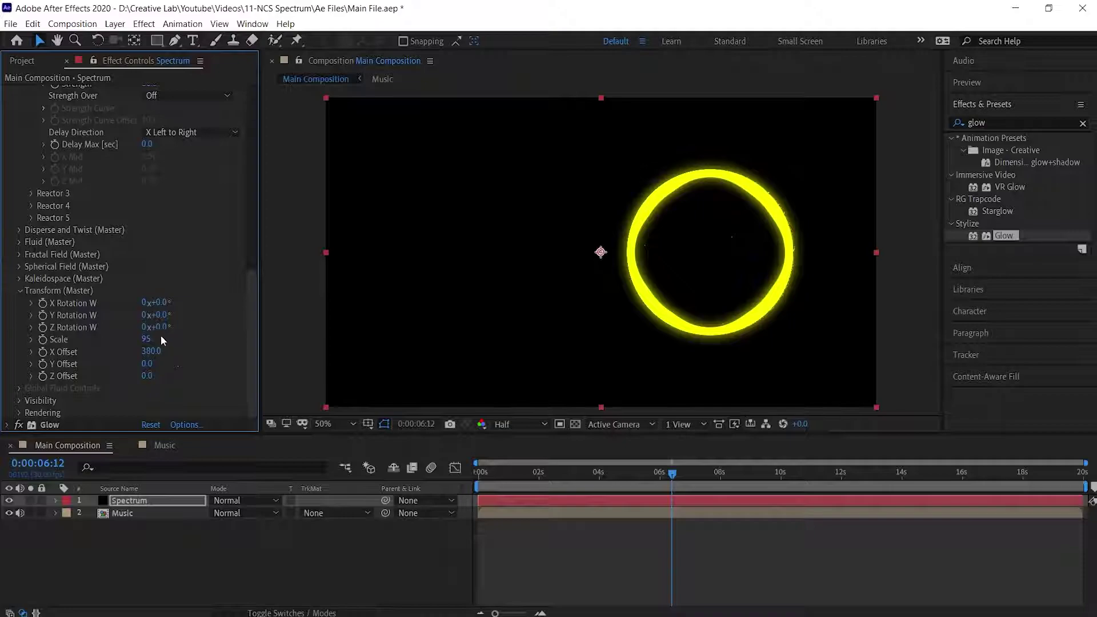
Step: Import Background.jpg and add it to the timeline below Spectrum
click(19, 62)
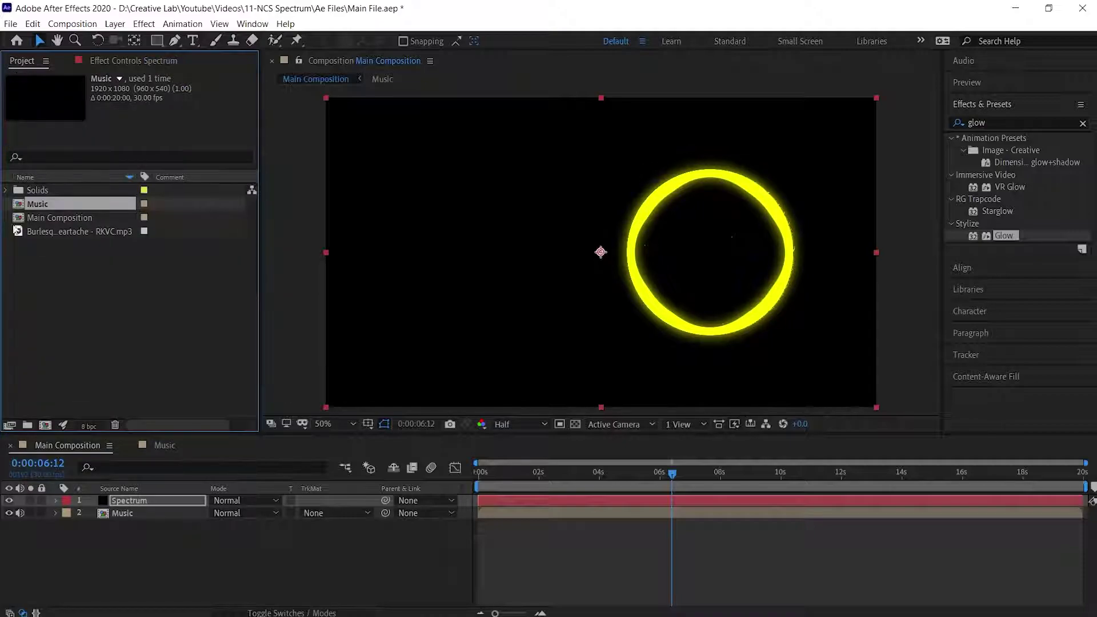
double_click(135, 284)
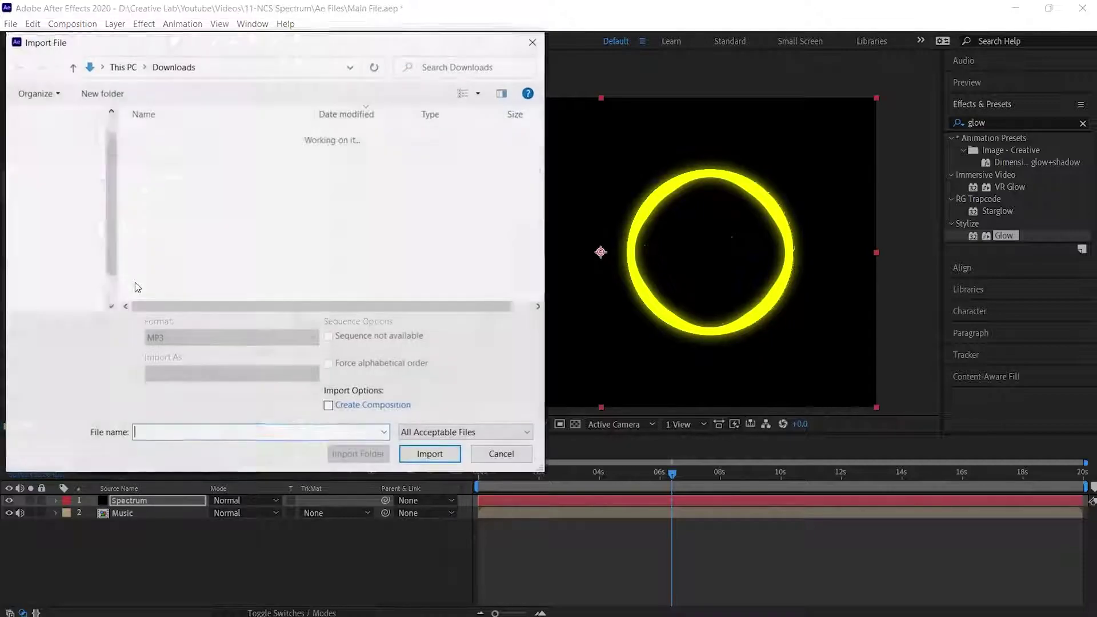
click(167, 156)
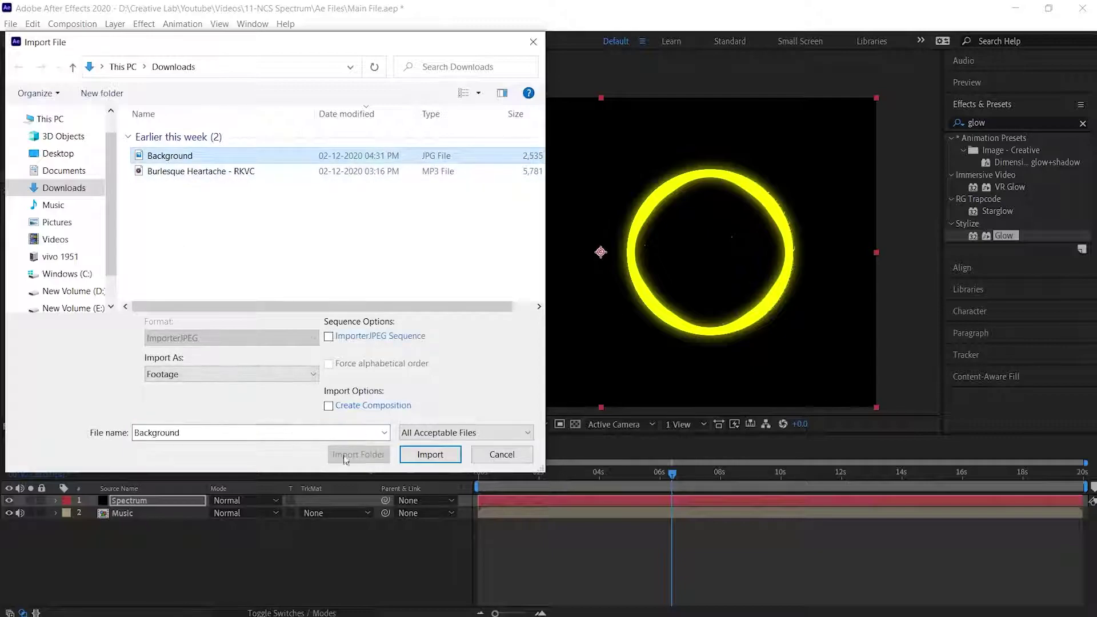
click(429, 454)
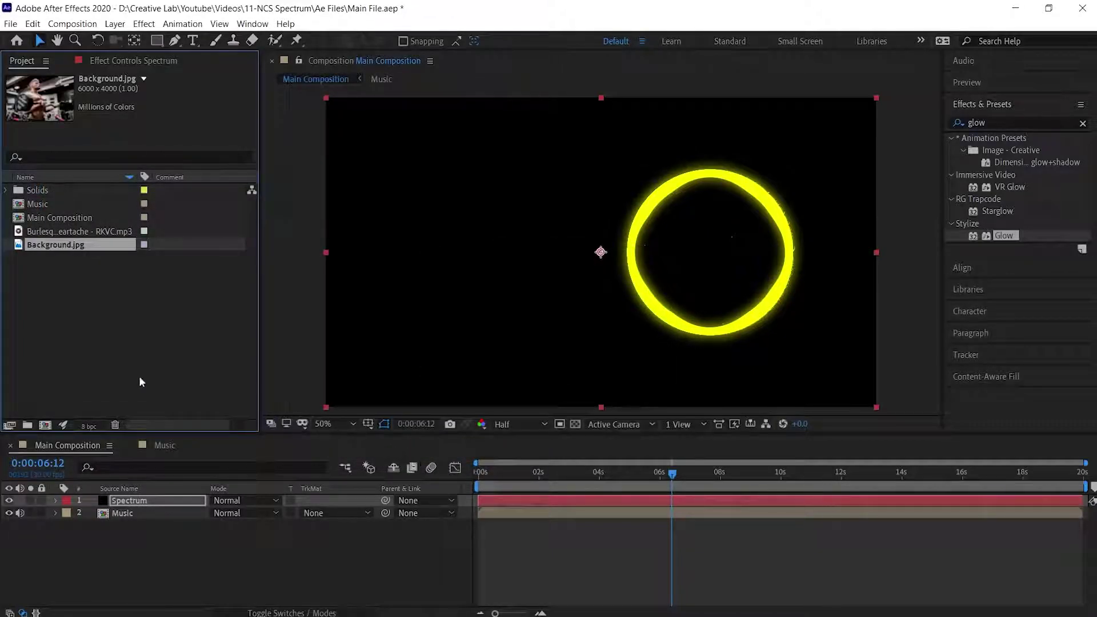
drag(60, 242, 98, 508)
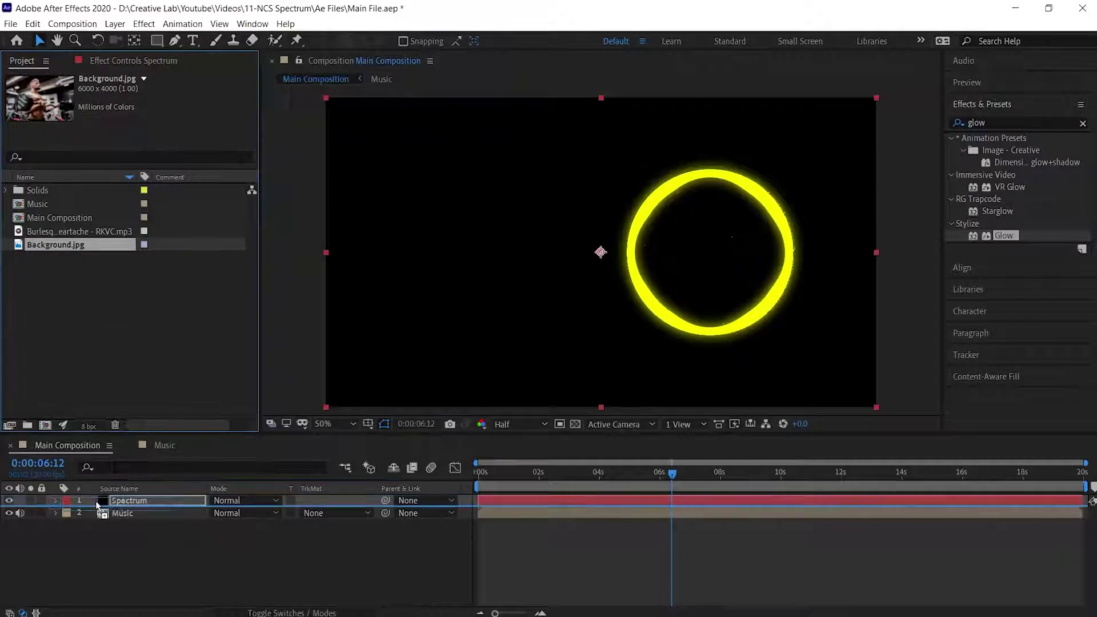
Step: Set the background to 15% opacity and 46% scale, reposition it, and preview
click(55, 513)
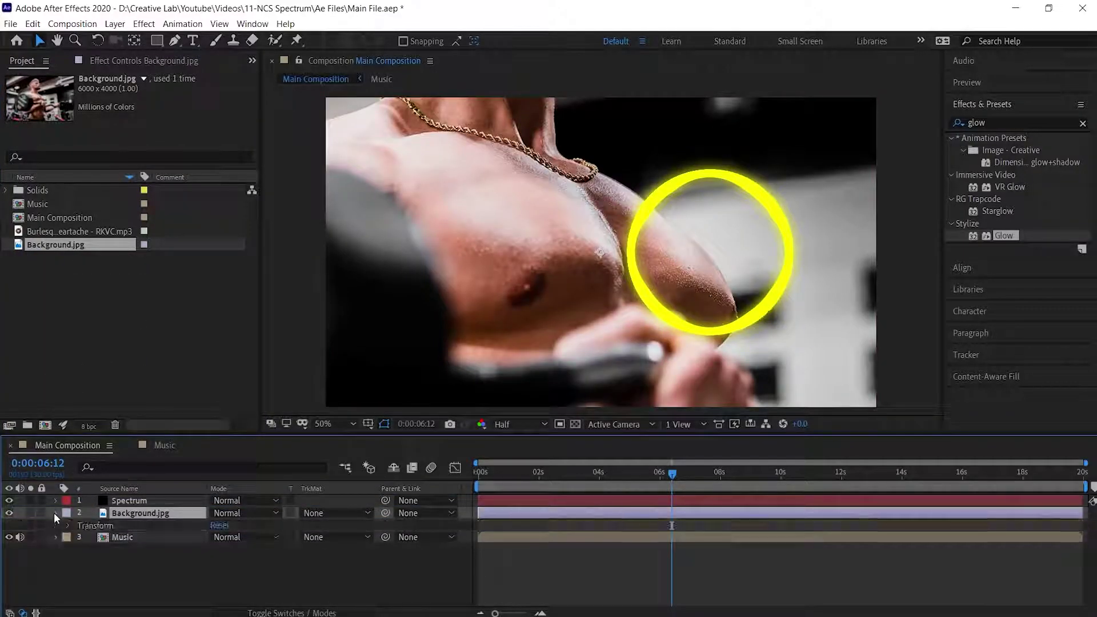
click(68, 525)
drag(217, 586, 161, 594)
drag(236, 561, 229, 563)
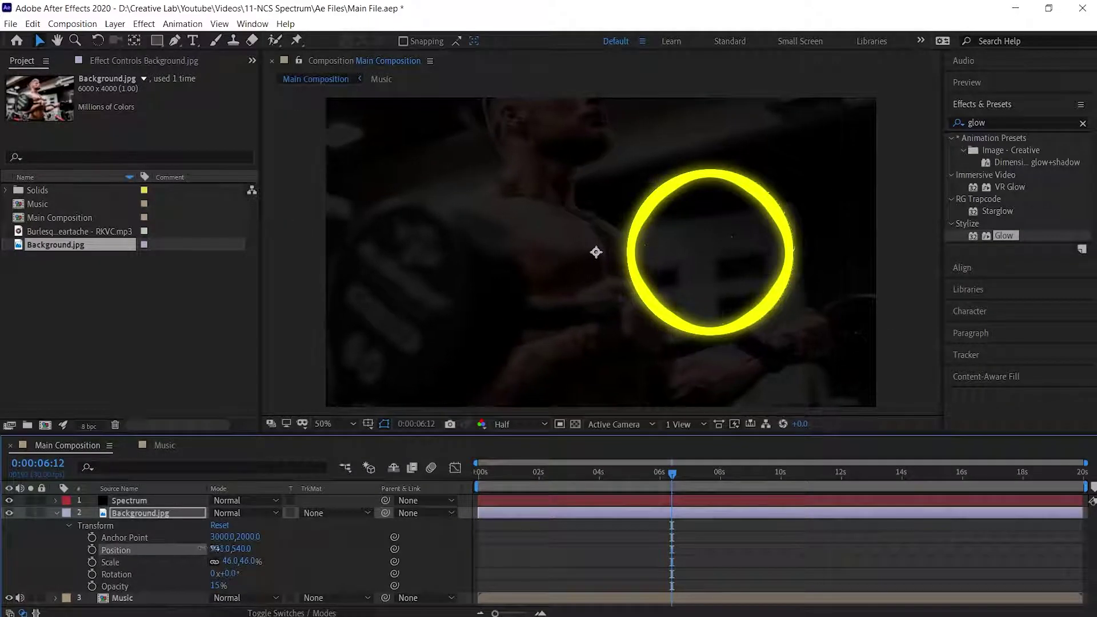
mouse_move(597, 251)
mouse_down()
mouse_move(551, 251)
mouse_move(554, 299)
mouse_up()
click(329, 551)
click(477, 472)
key(space)
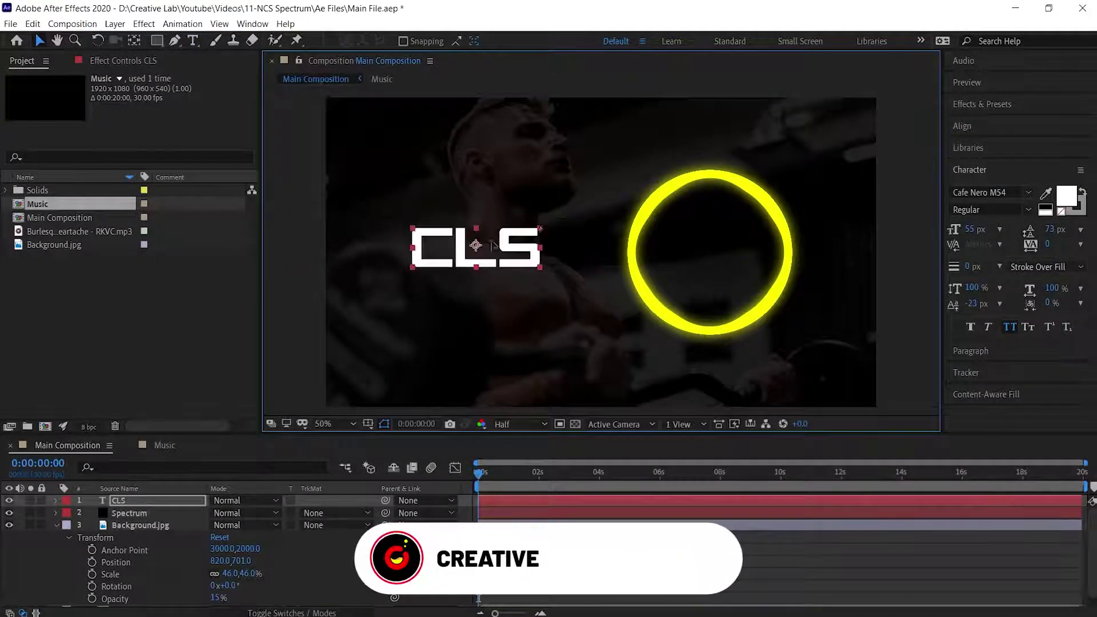
Step: Add a coloured CREATIVE LAB SOUNDS subtitle below CLS and fit the white bar beneath it
click(399, 275)
text(CREATIVE LAB SOUNDS)
click(1067, 197)
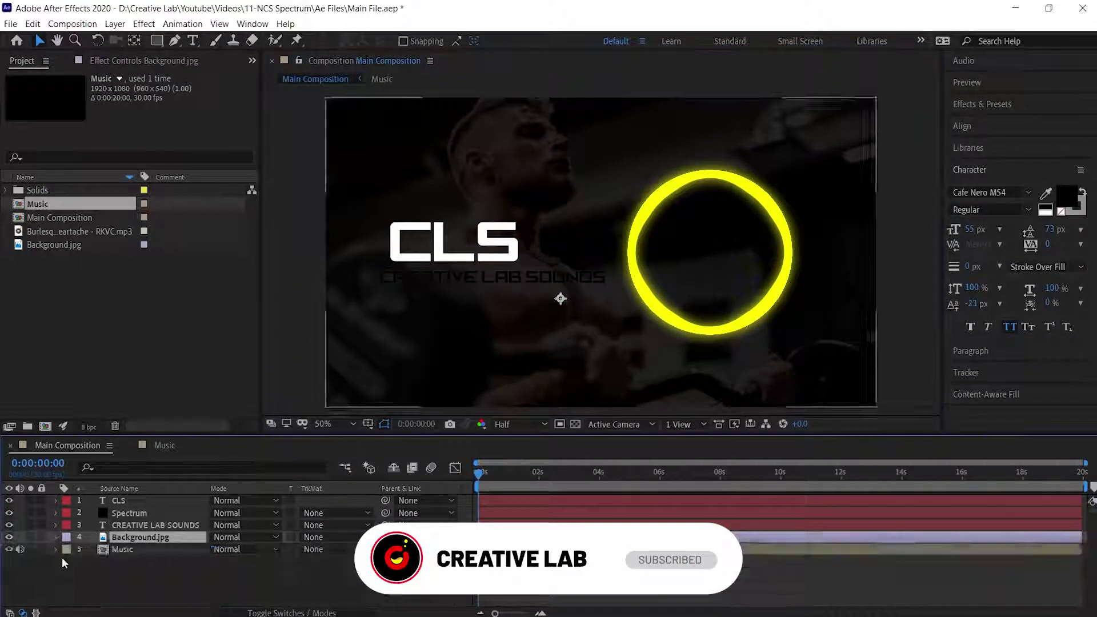
click(137, 500)
click(68, 537)
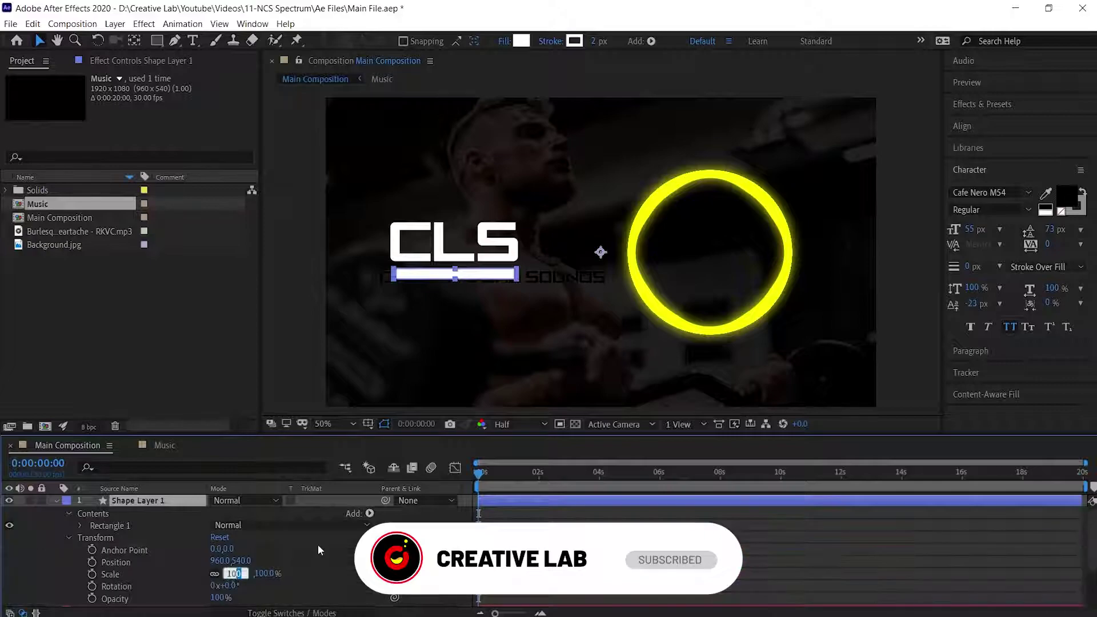
click(116, 562)
drag(473, 275, 477, 276)
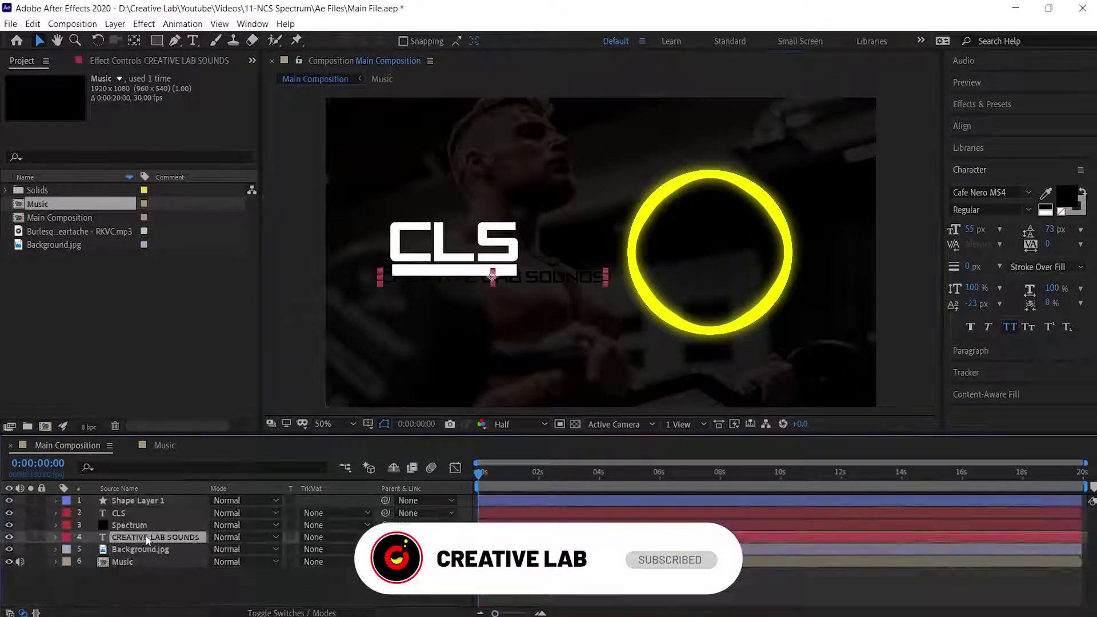